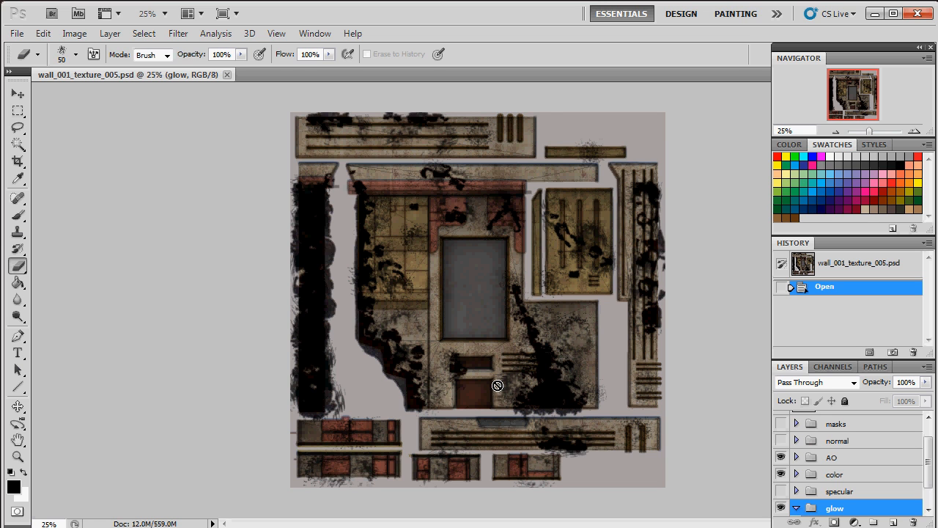
Step: Show the normal group in place of the AO and color groups and expand it to list its layers
click(782, 457)
click(782, 440)
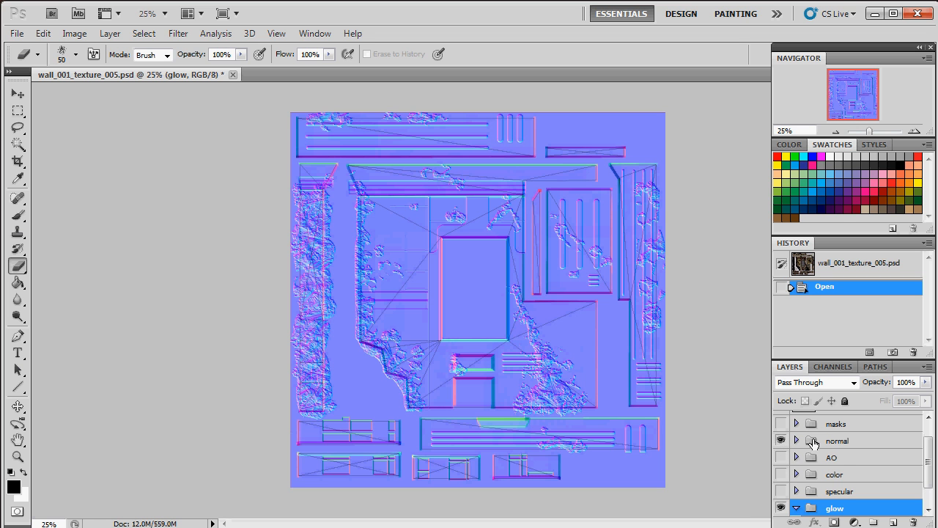
click(813, 443)
click(797, 442)
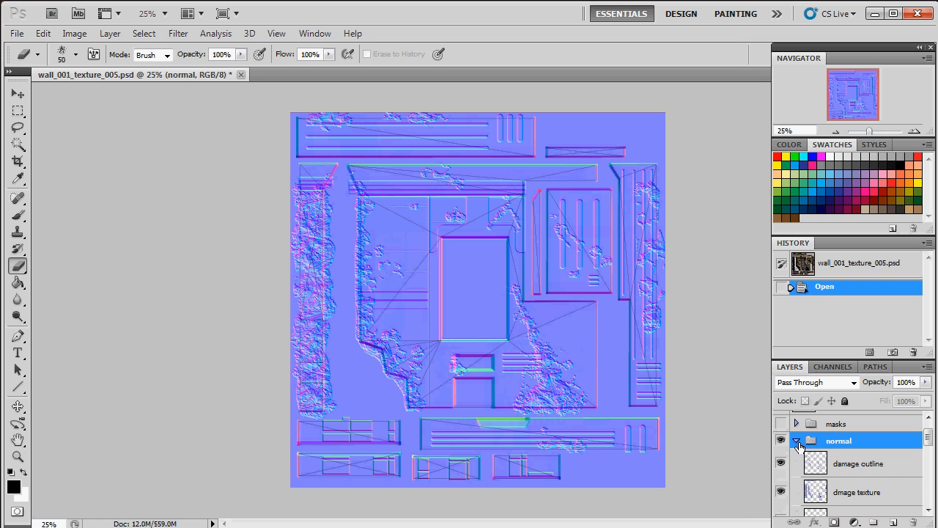
Step: Duplicate the dmage texture layer in the normal group, keeping the default copy name
click(856, 498)
right_click(843, 493)
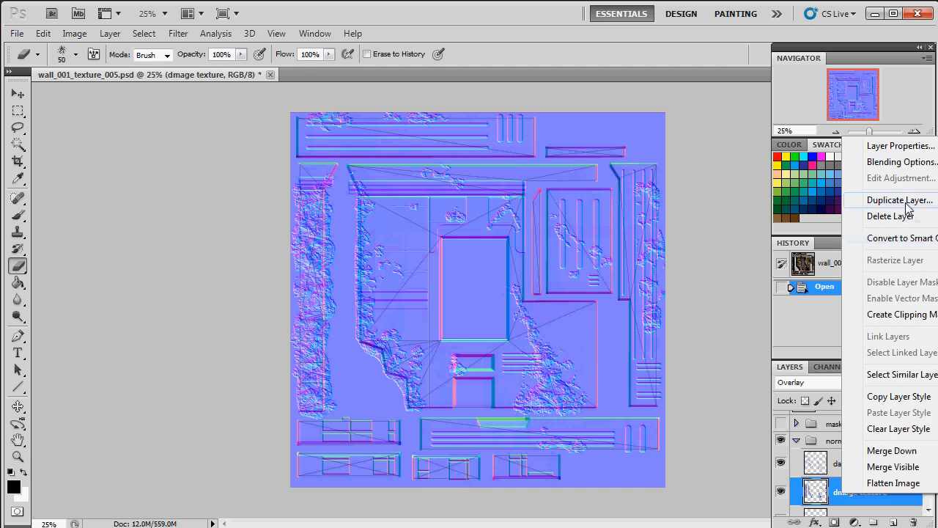
click(908, 208)
click(620, 155)
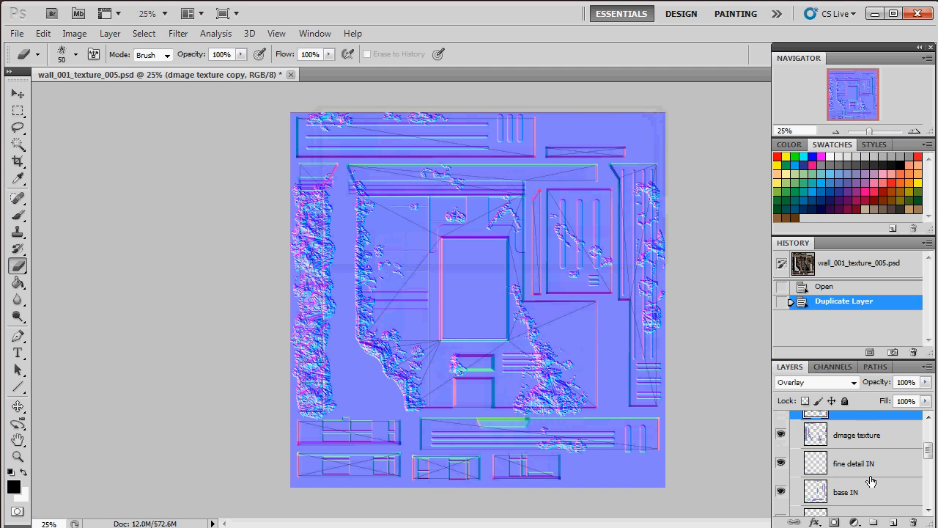
Step: Move the dmage texture copy layer into the glow group above its base layer and hide the normal group
scroll(841, 435, down, 10)
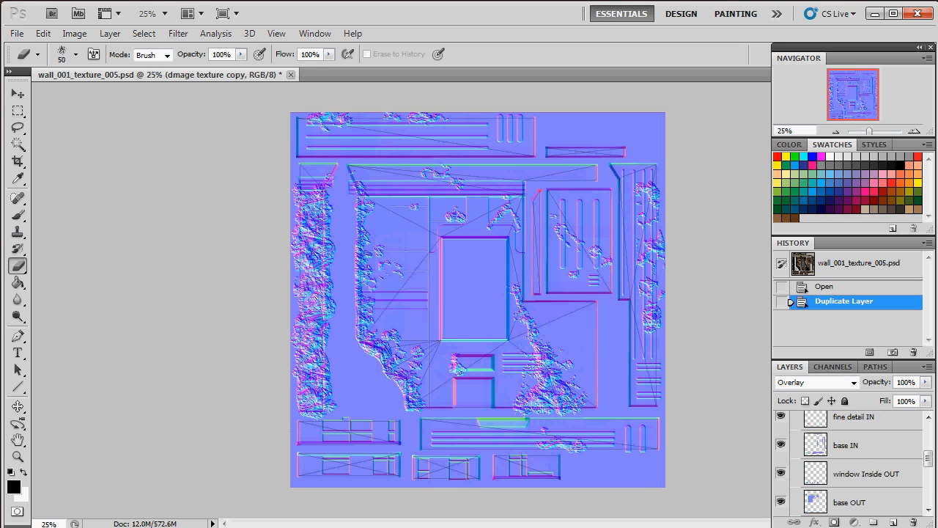
drag(843, 525, 853, 489)
scroll(856, 496, up, 3)
scroll(840, 491, up, 10)
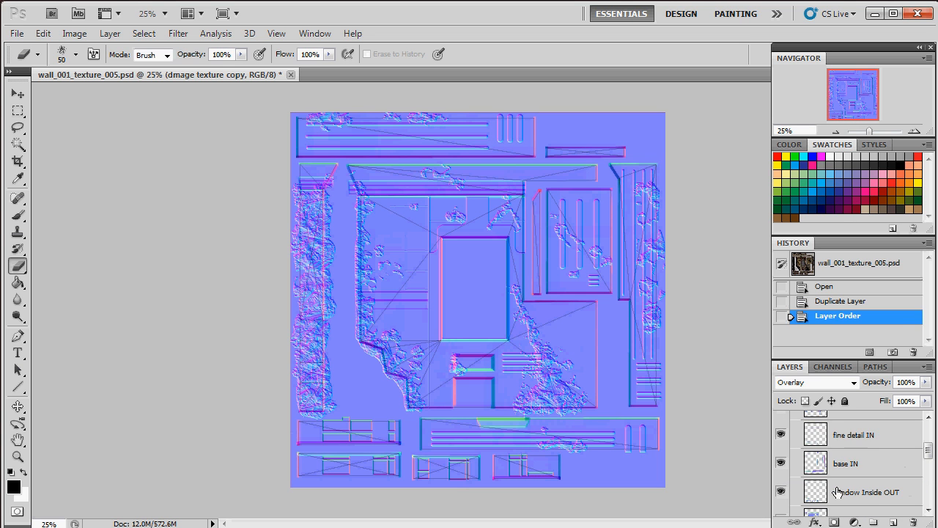
click(781, 465)
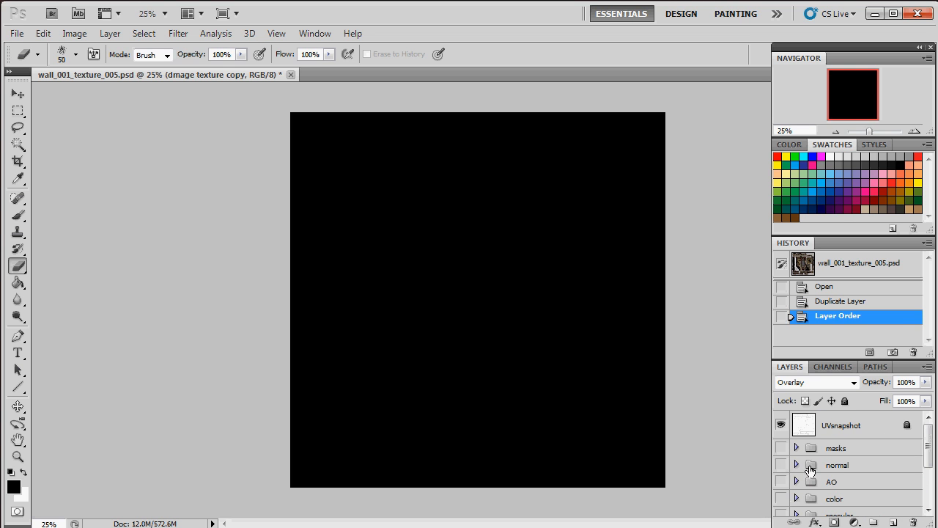
Step: Try the Normal blend mode on the dmage texture copy layer and undo the change
scroll(832, 476, down, 5)
click(817, 382)
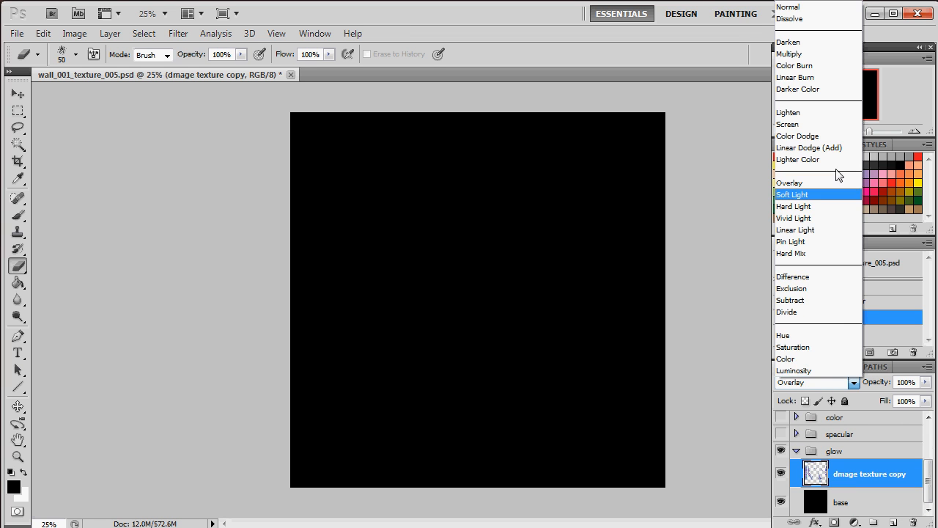
click(800, 8)
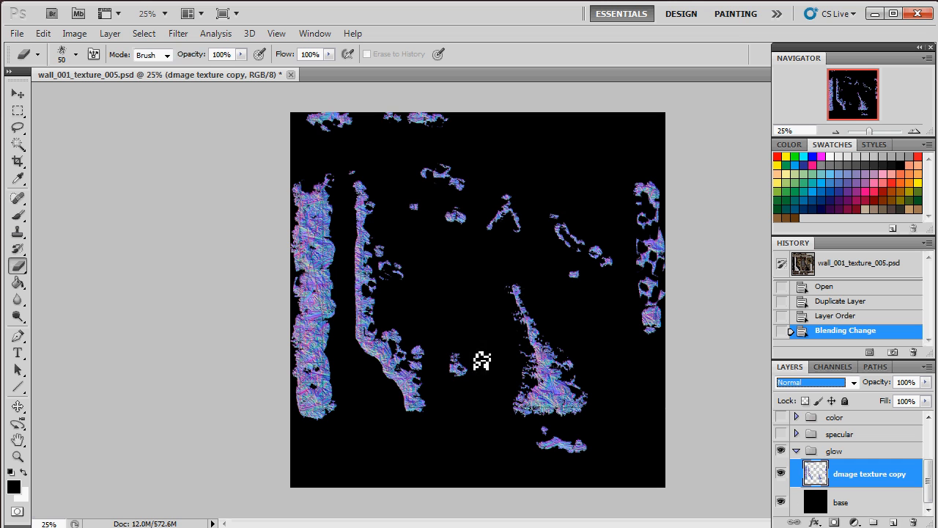
click(44, 33)
click(69, 49)
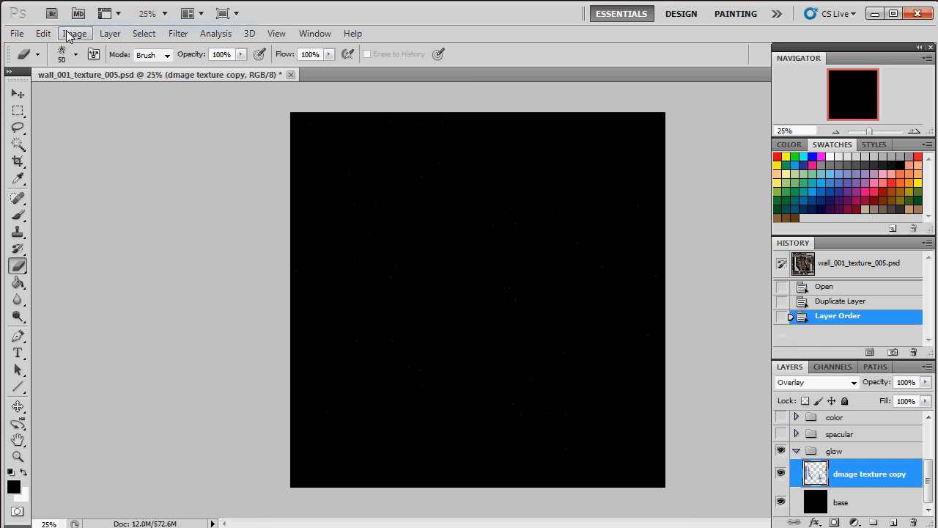
Step: Try a lighter orange Variations recolor with Normal blending on the dmage texture copy, and revert to the Layer Order history state
click(74, 33)
mouse_move(101, 70)
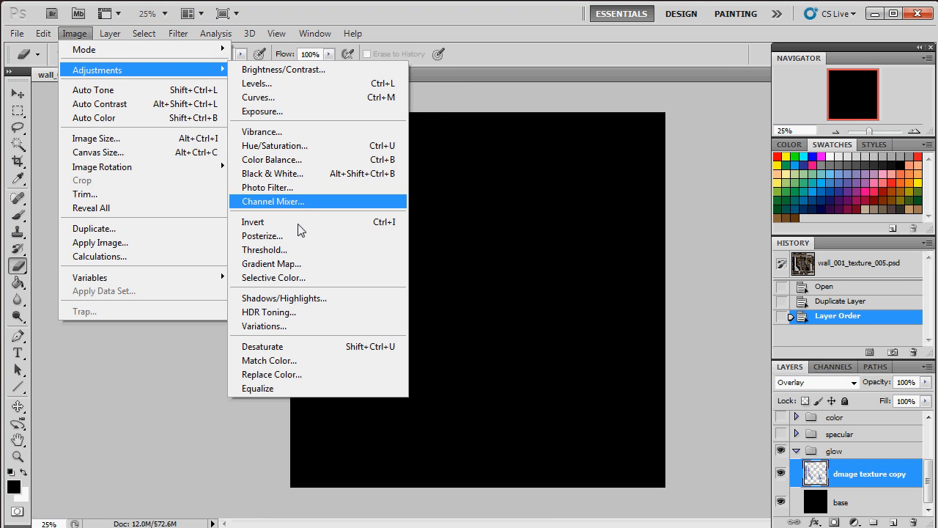
click(305, 327)
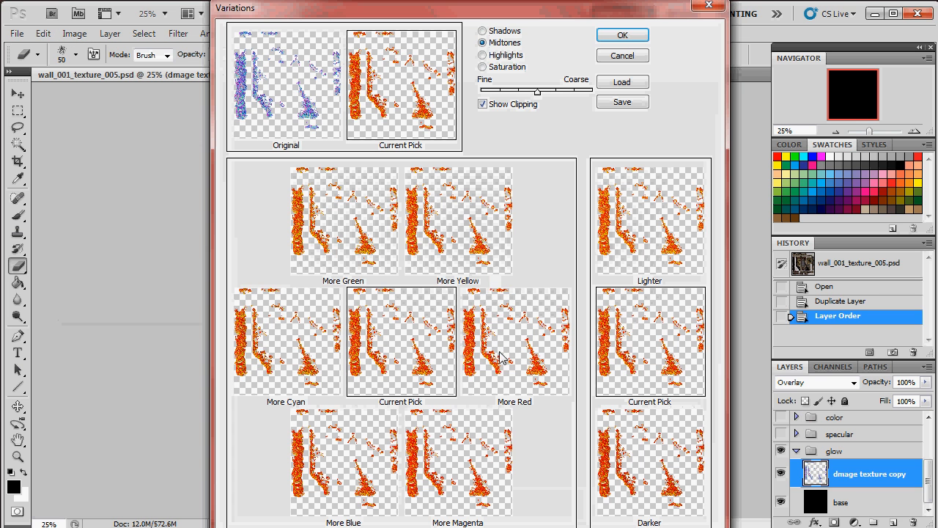
click(648, 224)
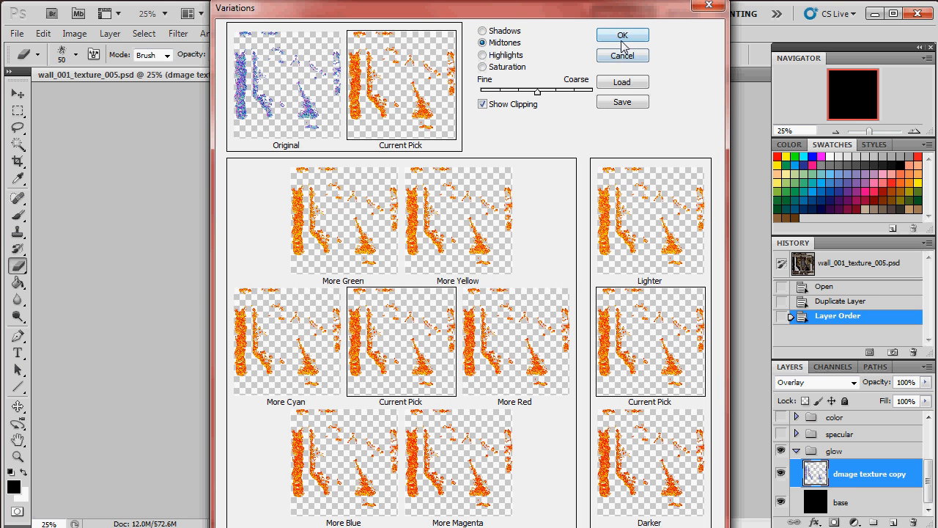
click(621, 37)
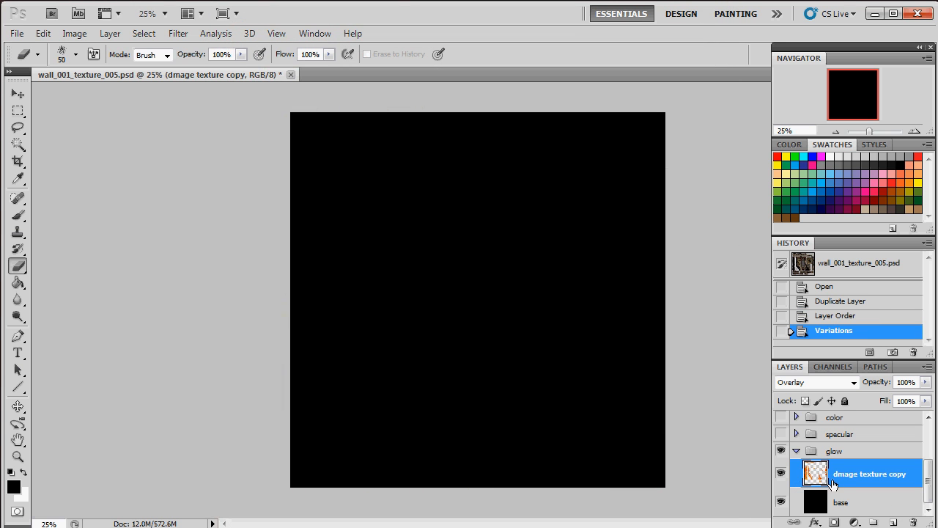
click(836, 381)
click(799, 8)
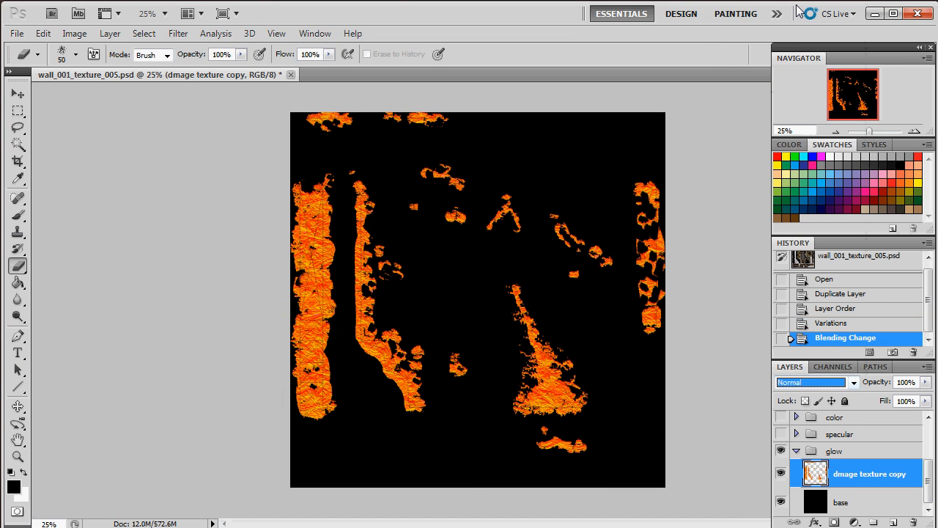
click(840, 324)
click(838, 309)
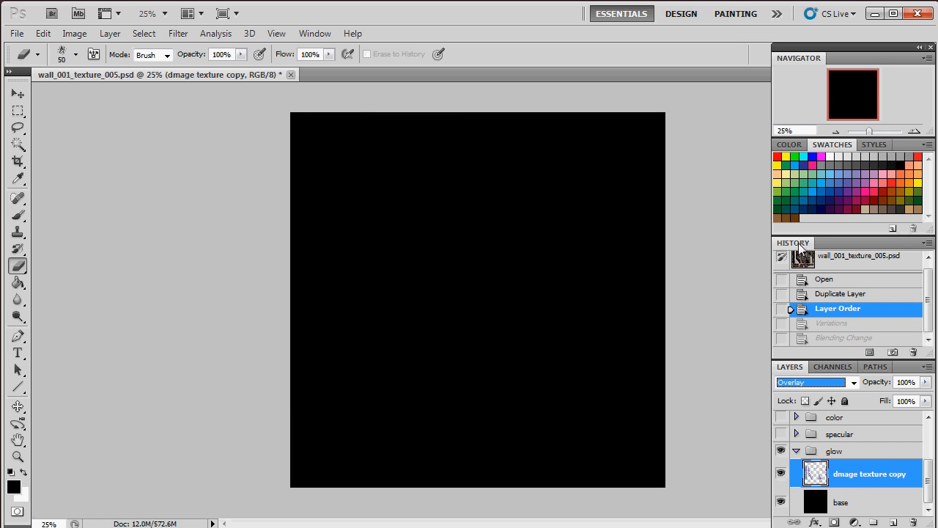
Step: Set the dmage texture copy layer's blend mode to Normal and recolor it with the orange Current Pick in Variations
click(836, 382)
click(802, 5)
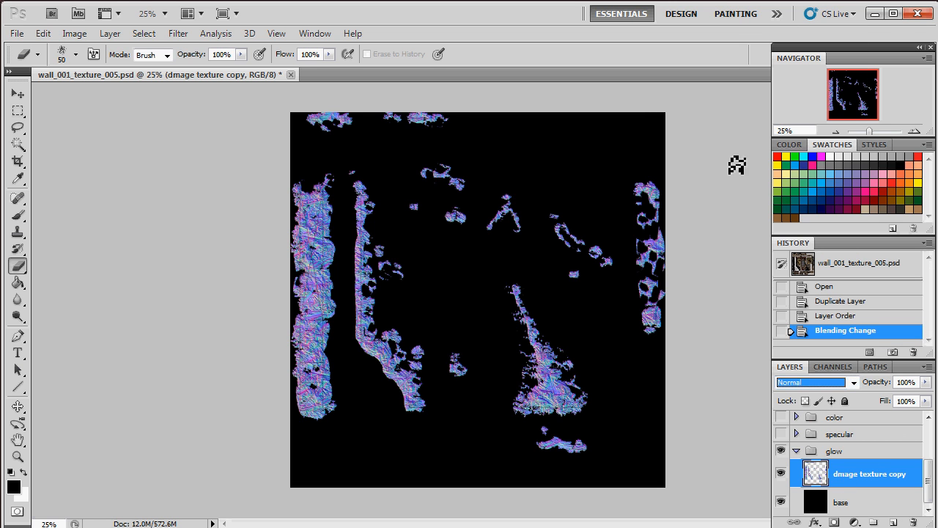
click(75, 33)
mouse_move(100, 71)
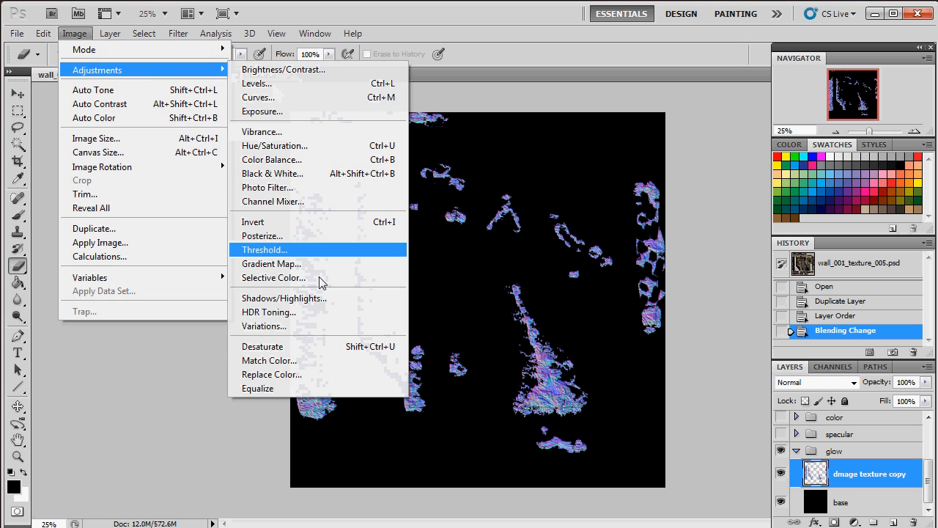
click(280, 326)
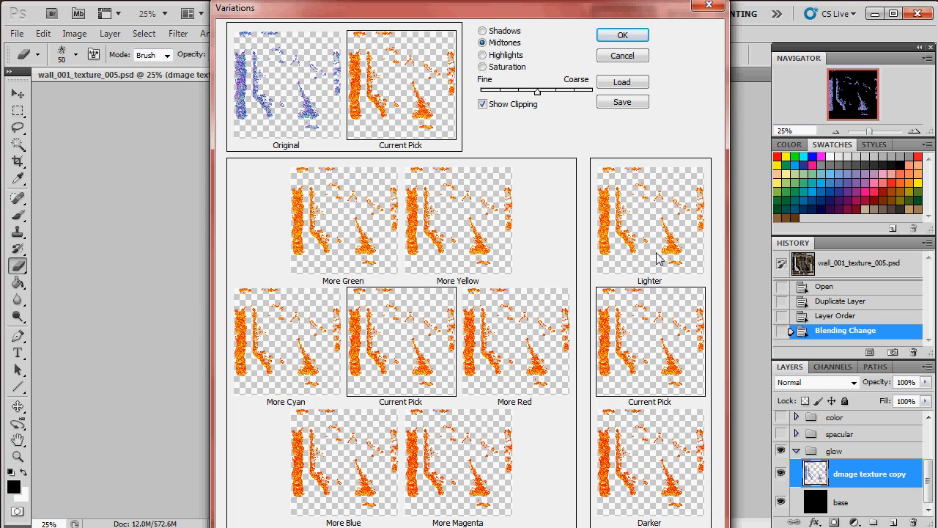
click(622, 35)
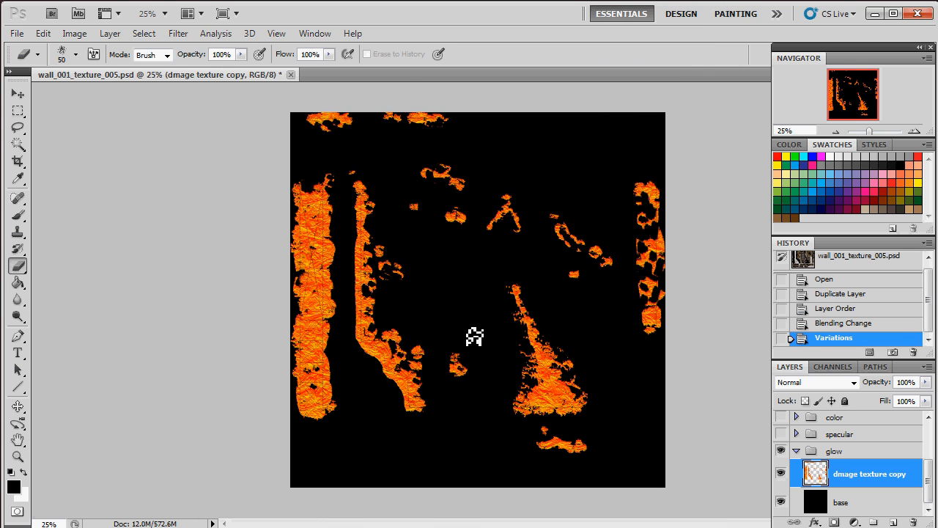
Step: Apply a Brightness/Contrast adjustment to the orange layer with brightness -18 and contrast 40
click(74, 34)
mouse_move(94, 69)
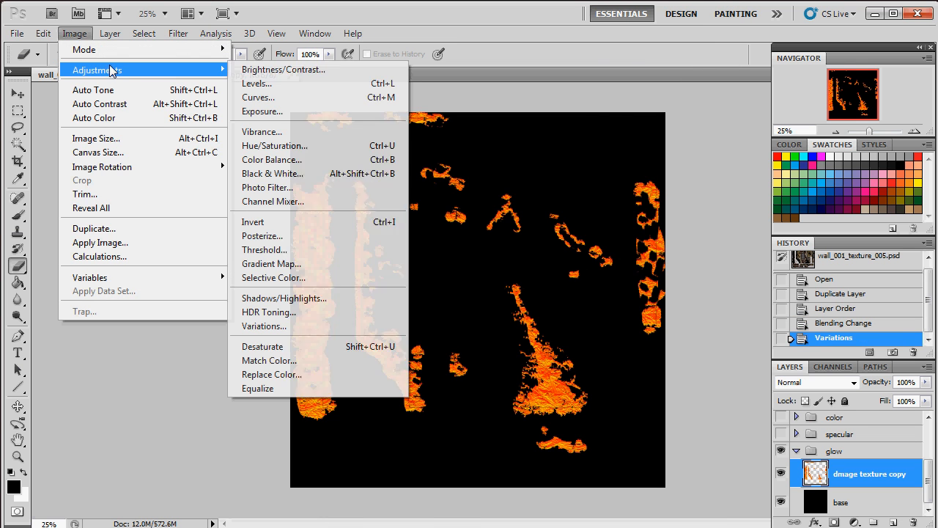
click(275, 70)
drag(465, 189, 444, 192)
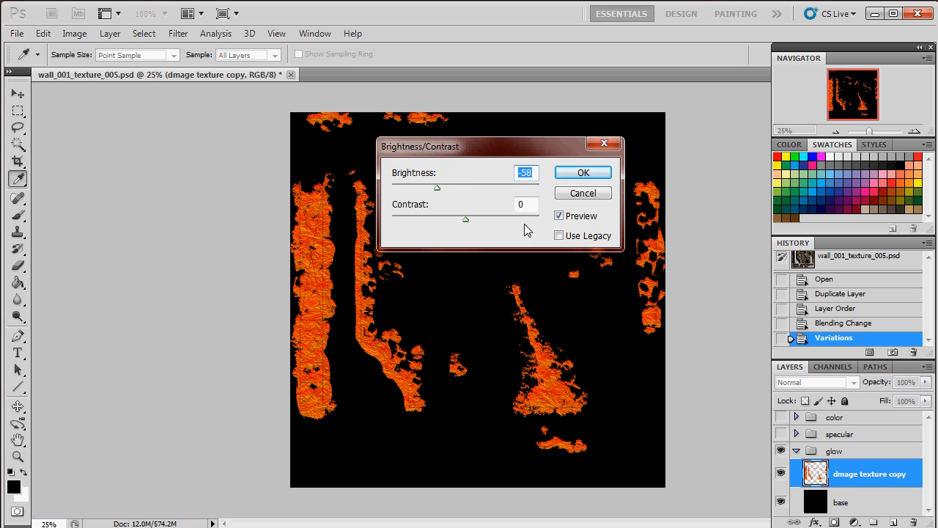
click(493, 220)
drag(433, 188, 459, 203)
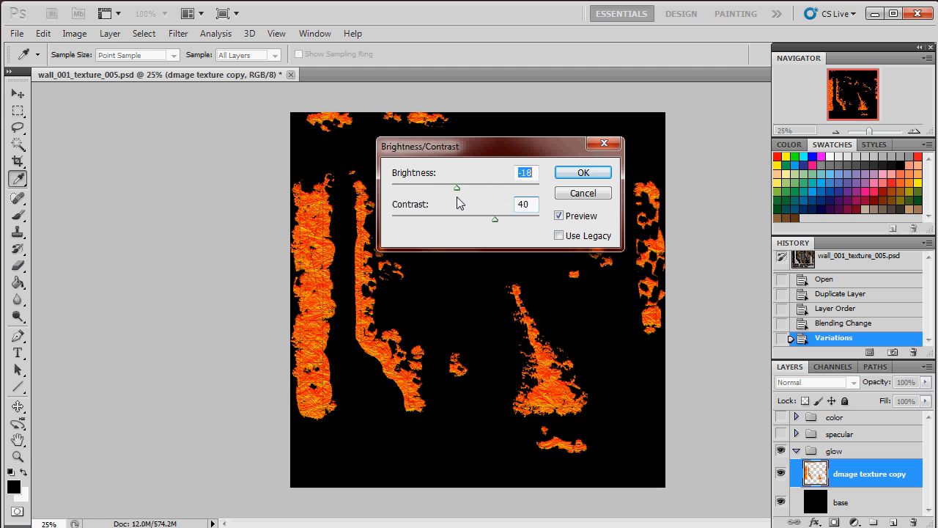
click(584, 173)
key(e)
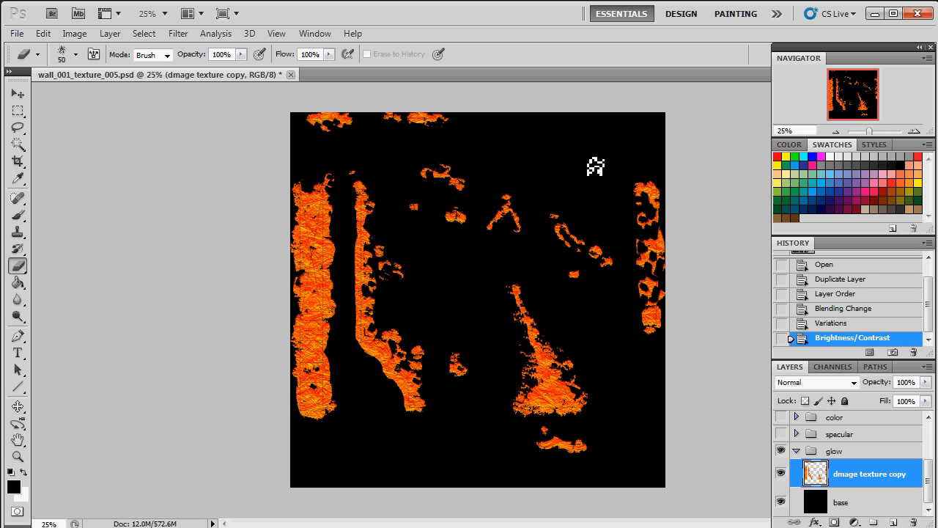
Step: Rename the dmage texture copy layer as fire and collapse the glow group
double_click(886, 478)
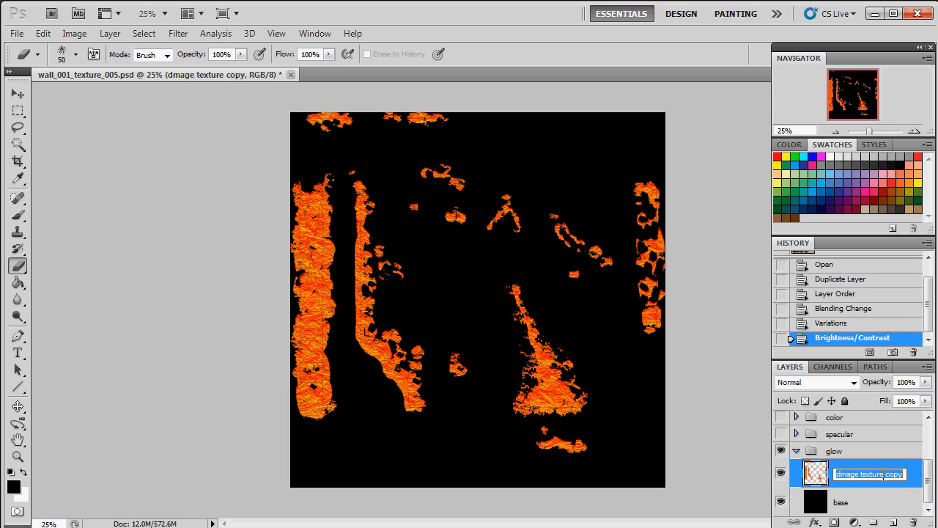
text(fire)
key(Return)
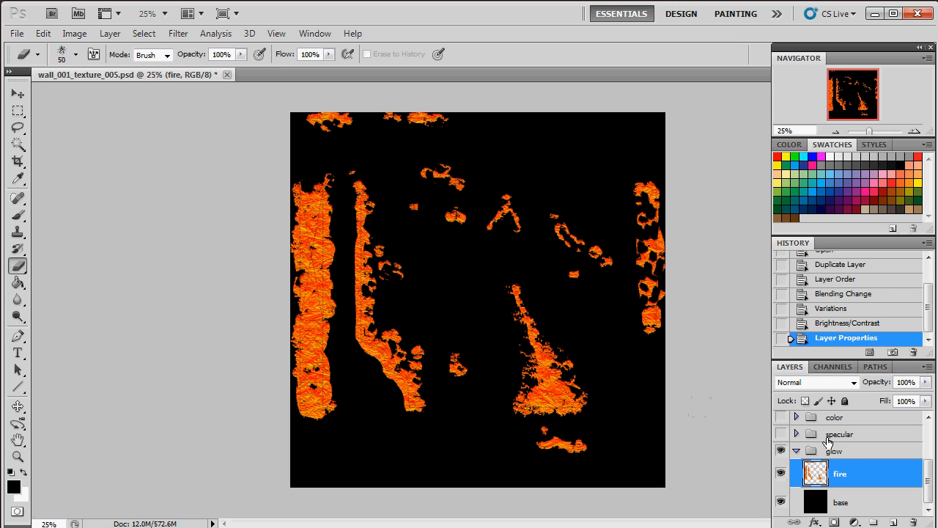
click(797, 453)
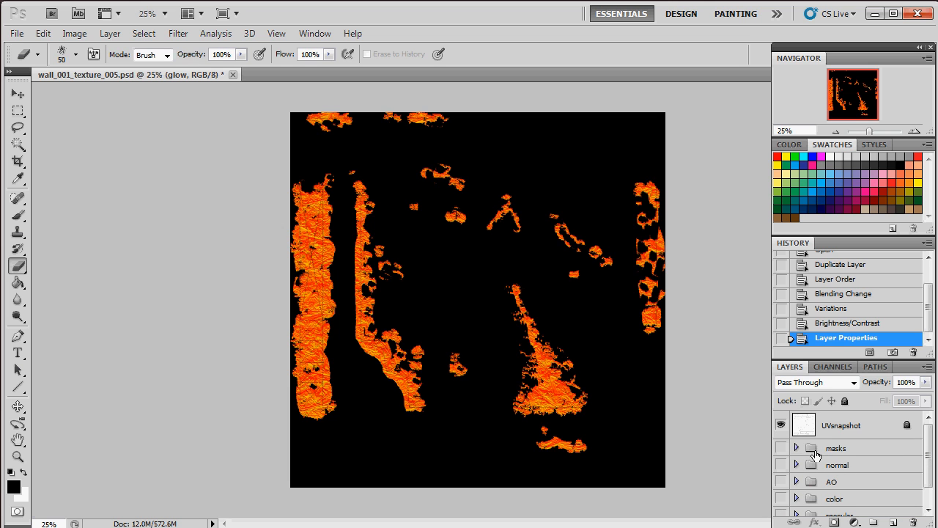
click(820, 452)
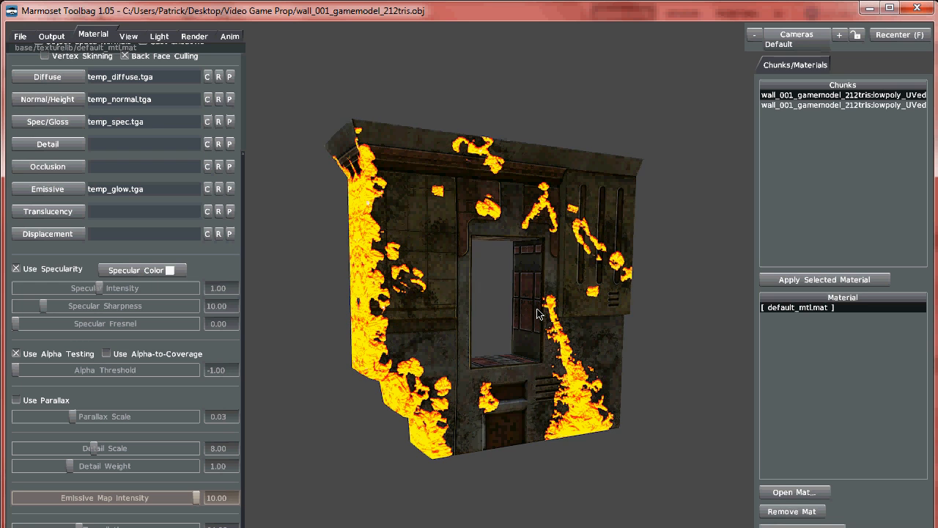
Step: In Marmoset Toolbag, inspect the glowing wall model and set its material's Emissive Map Intensity to 2.45
drag(537, 314, 630, 367)
scroll(544, 351, down, 4)
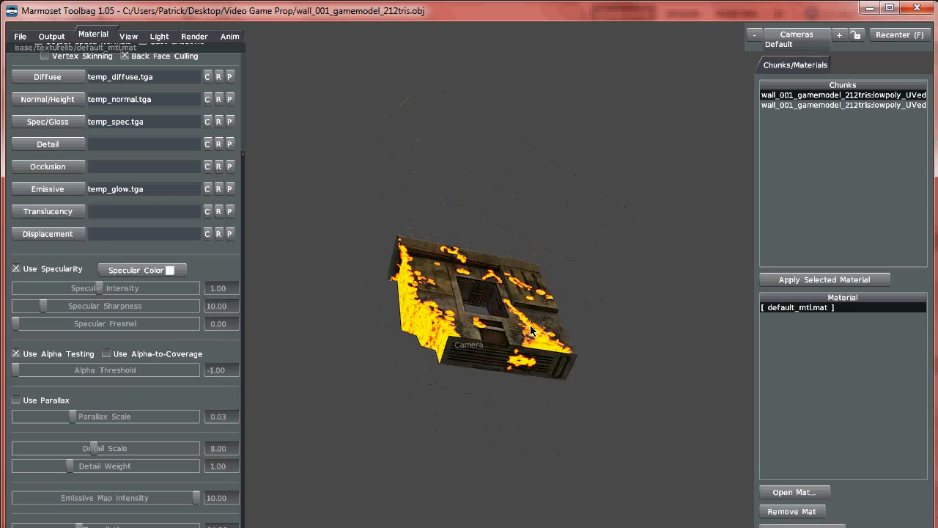
drag(576, 399, 572, 340)
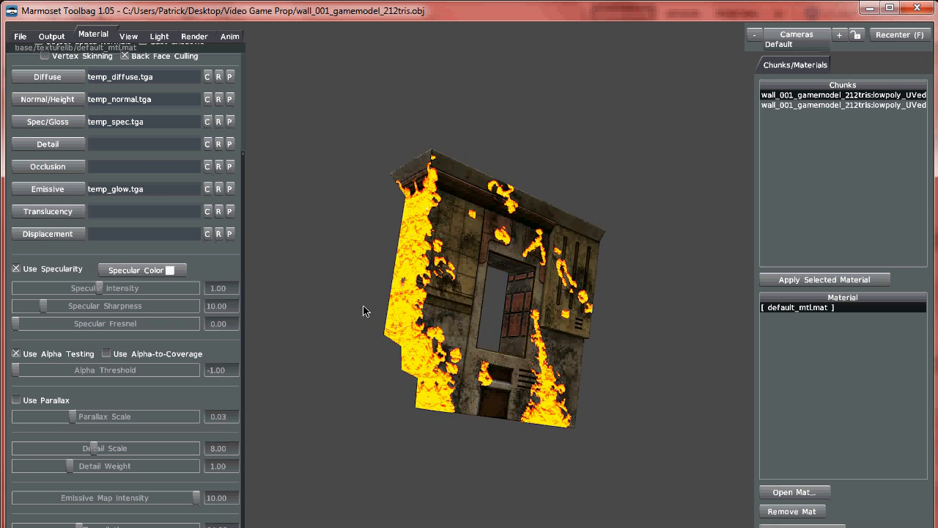
drag(197, 499, 105, 506)
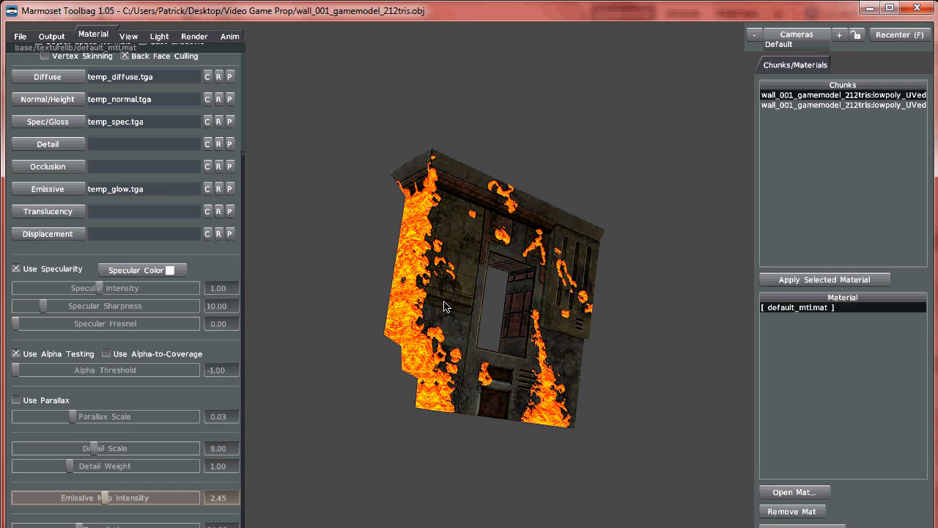
Step: Return to Photoshop, leave only the glow group of the texture groups visible, and select its fire layer
click(870, 7)
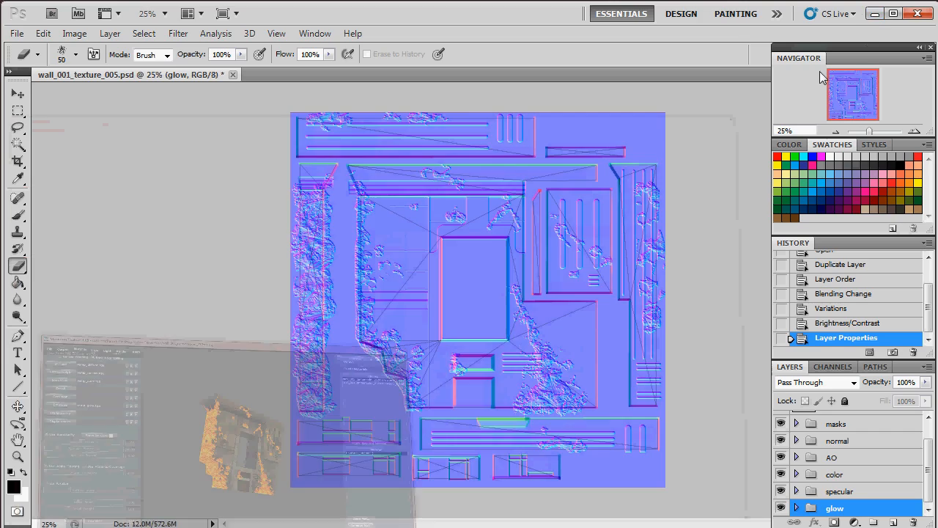
drag(781, 440, 780, 491)
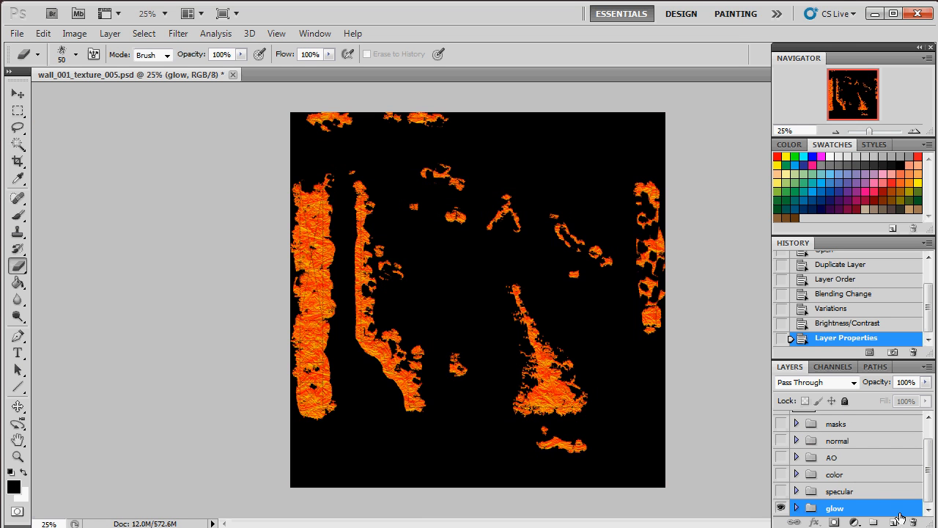
click(781, 508)
click(796, 508)
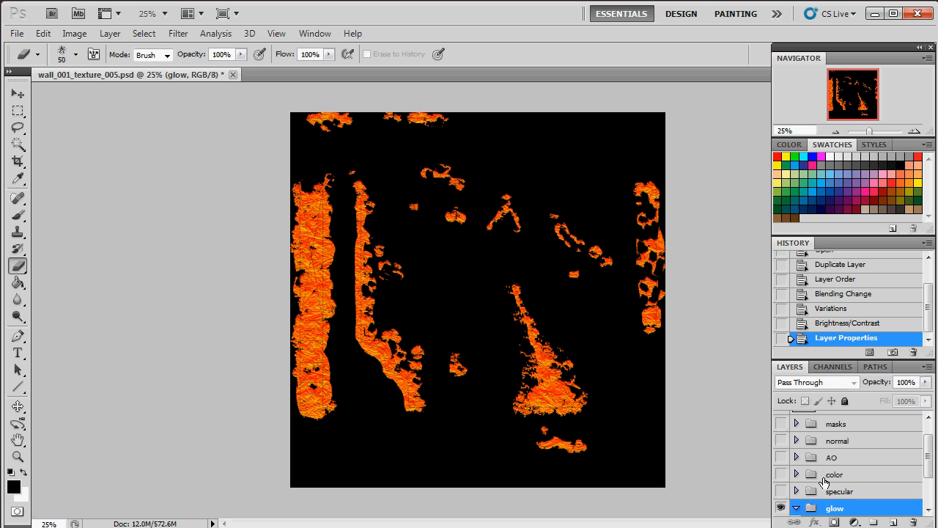
click(842, 478)
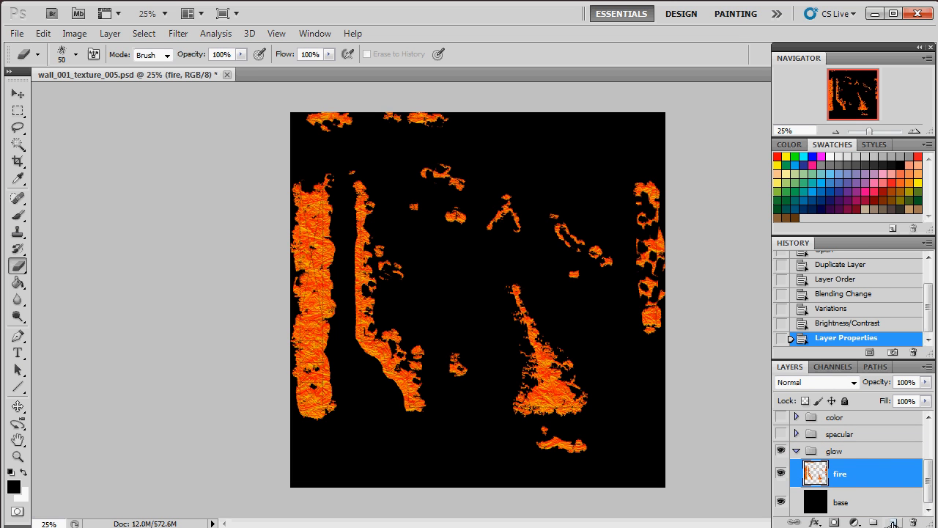
Step: Add a new layer named value mask above the fire layer and set its blend mode to Multiply
click(892, 522)
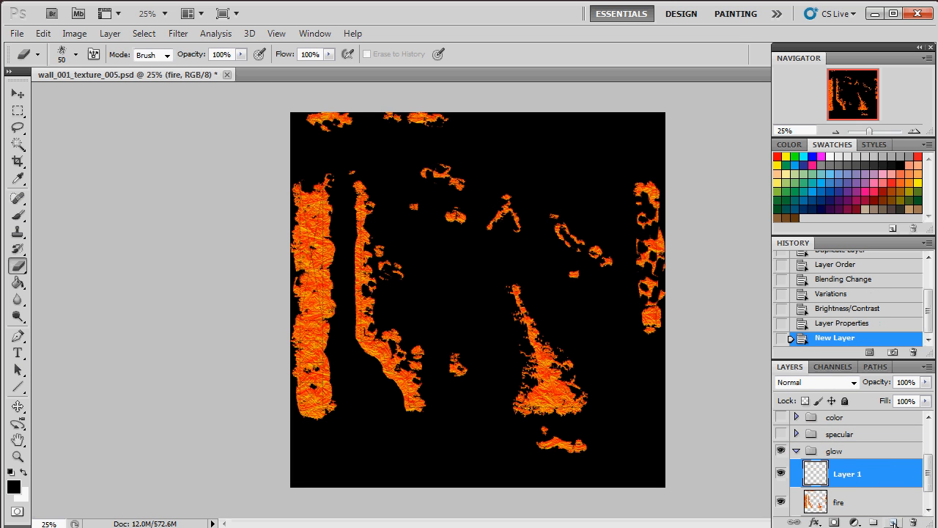
double_click(851, 476)
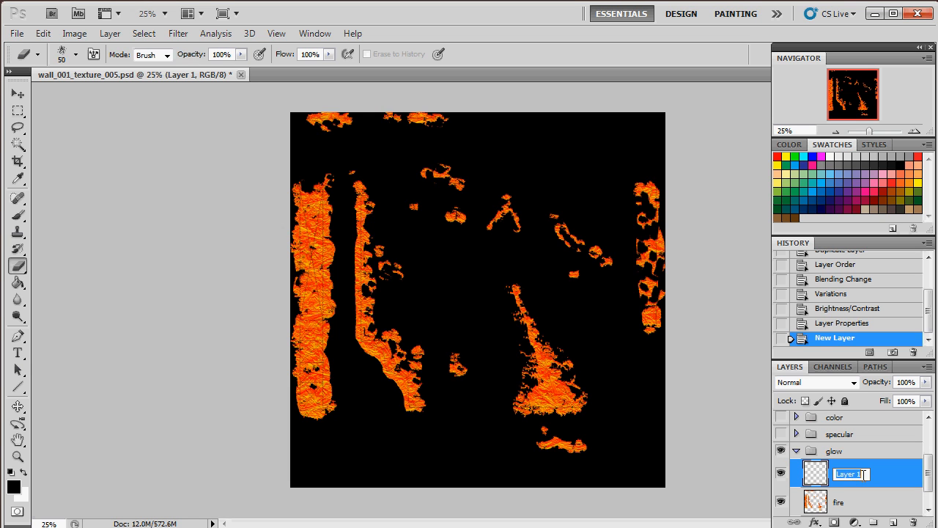
text(value mask)
key(Return)
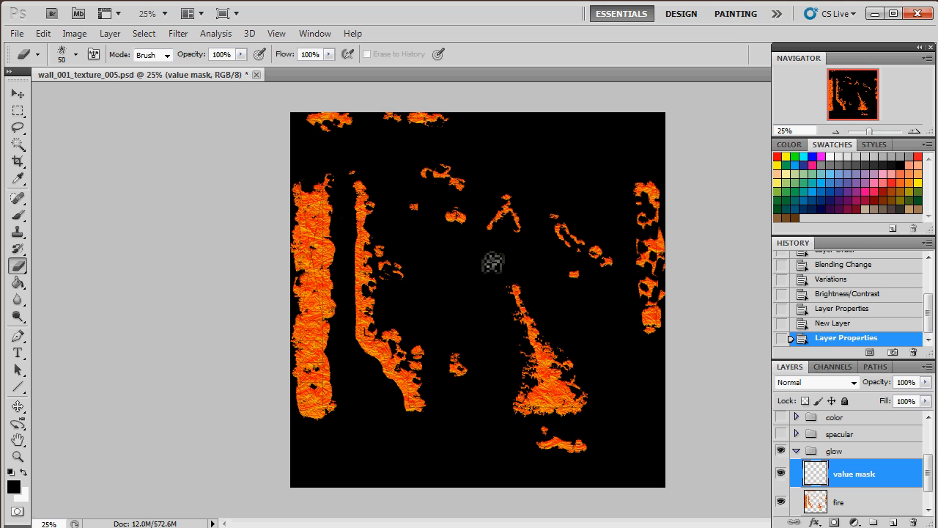
click(836, 382)
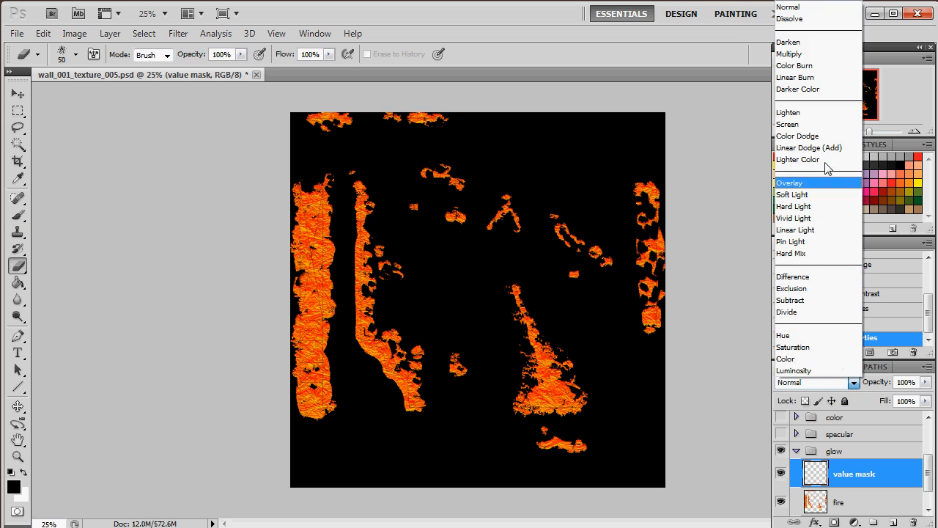
click(821, 59)
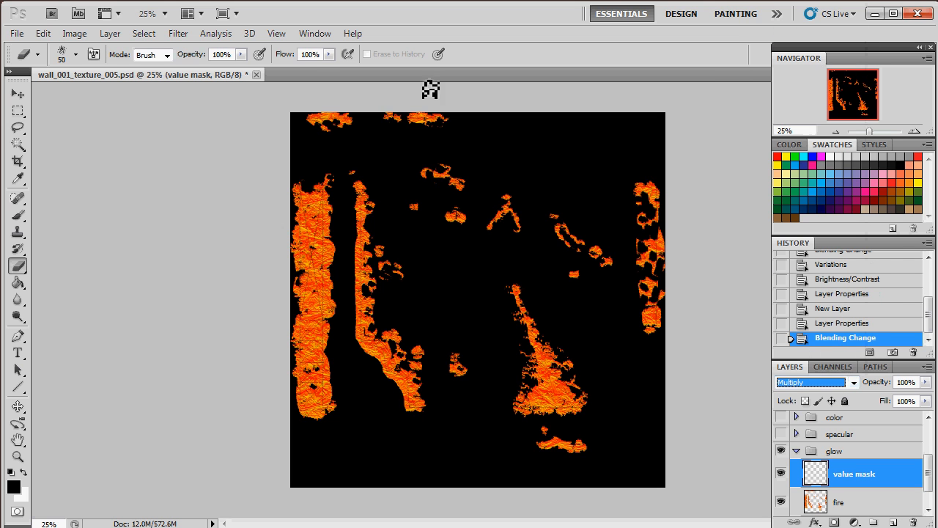
Step: Render a Clouds filter on the value mask layer
click(178, 34)
mouse_move(258, 237)
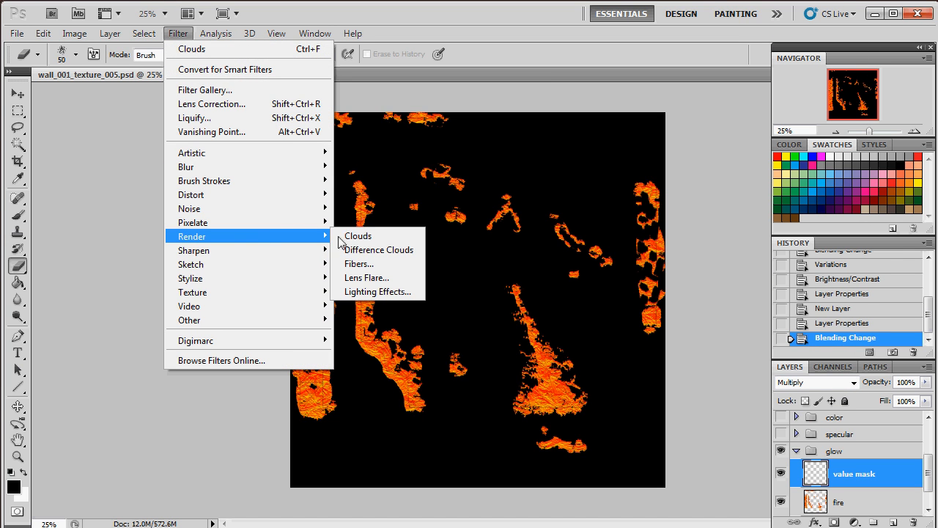
click(365, 237)
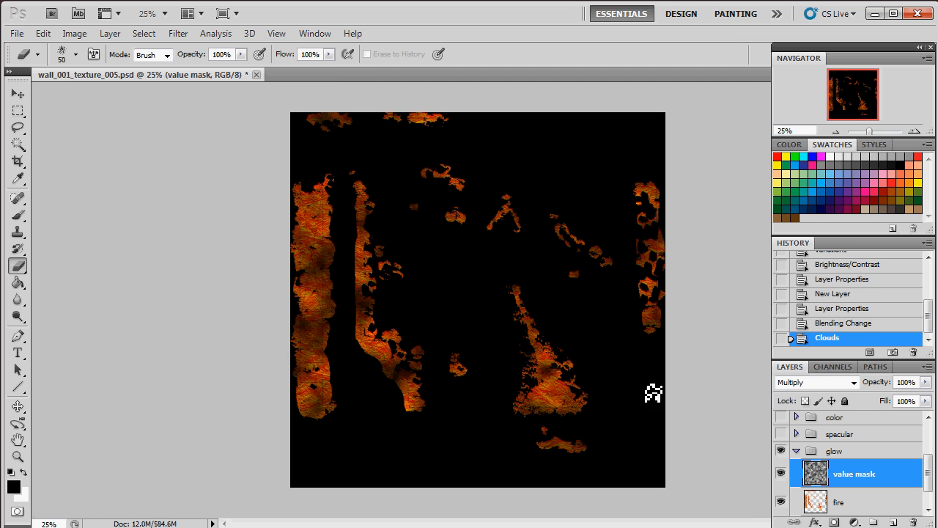
Step: View the clouds of the value mask layer in Normal blend mode, and restore the layer to Multiply
click(818, 382)
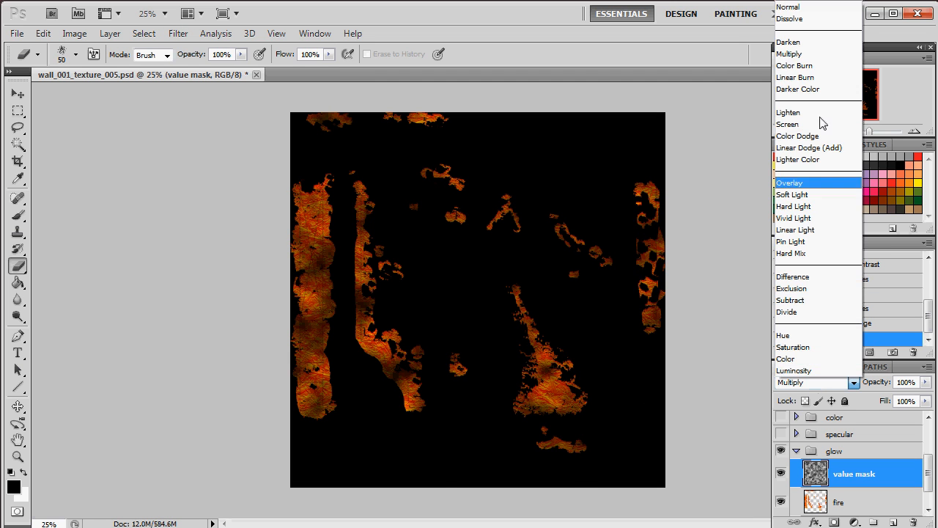
click(821, 9)
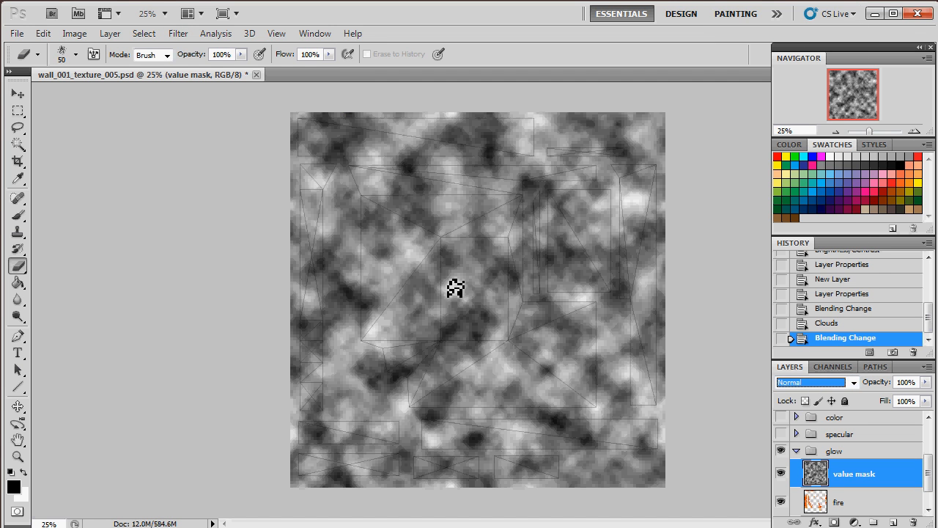
click(843, 382)
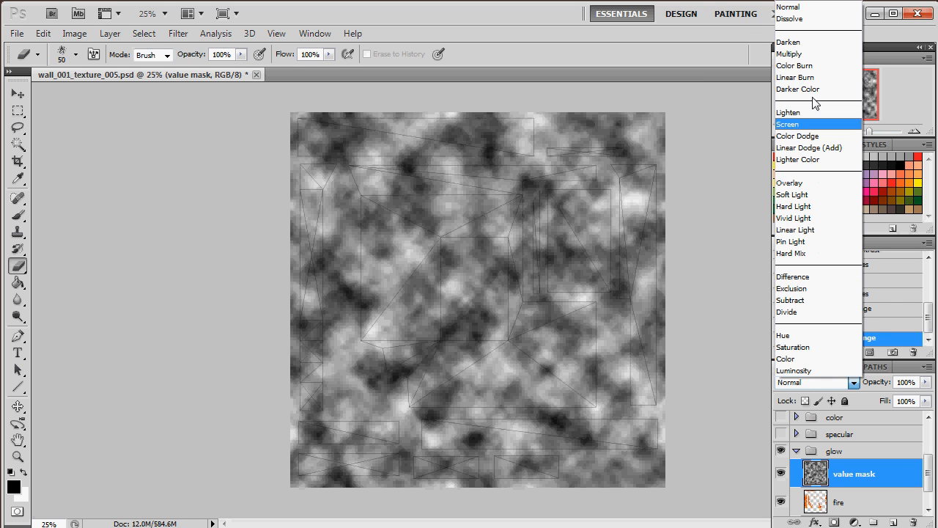
click(802, 10)
click(834, 383)
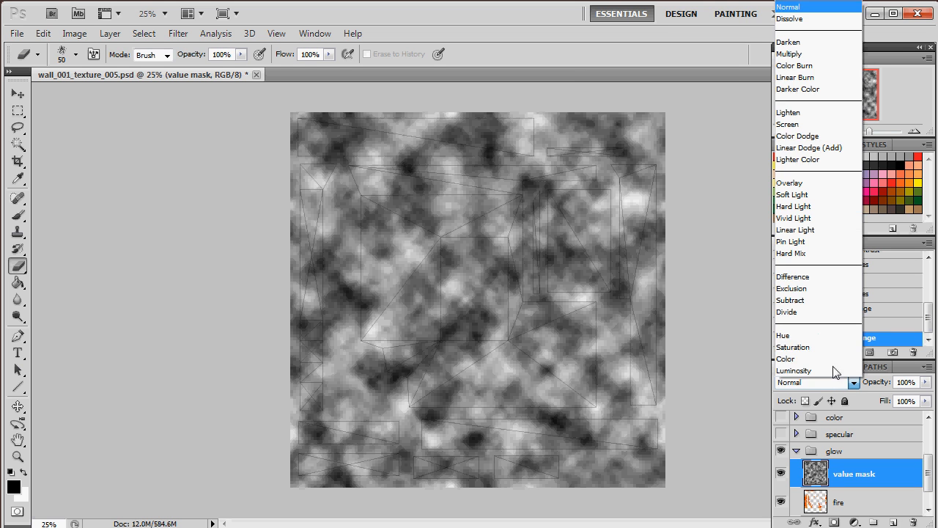
click(804, 59)
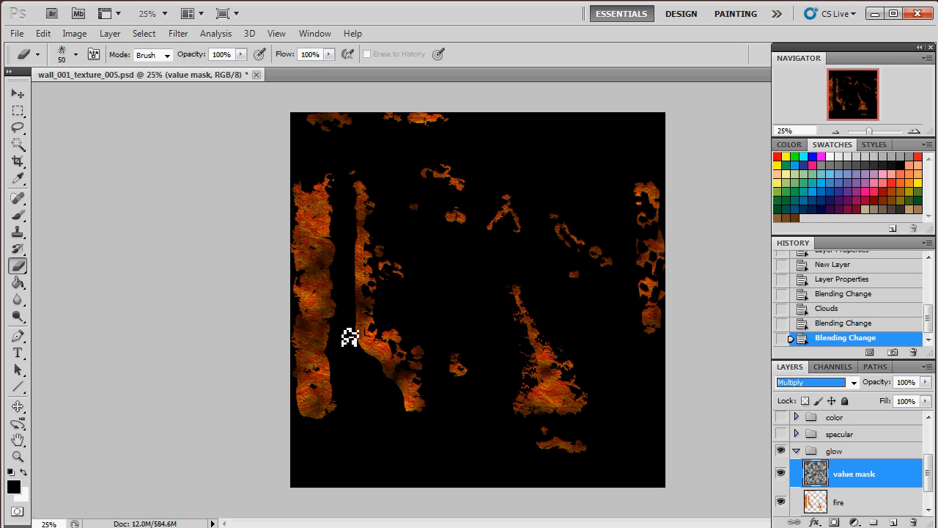
Step: Duplicate the value mask layer, keeping the name value mask copy
right_click(855, 483)
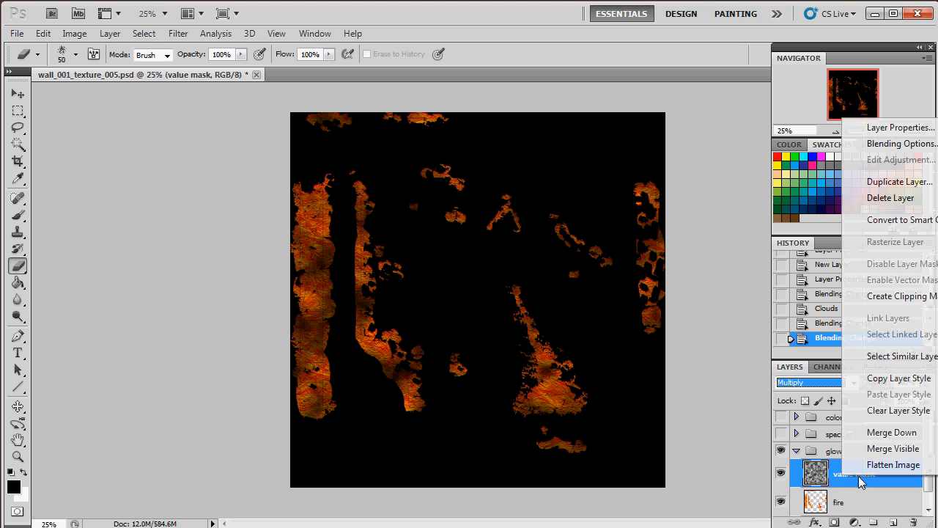
click(857, 181)
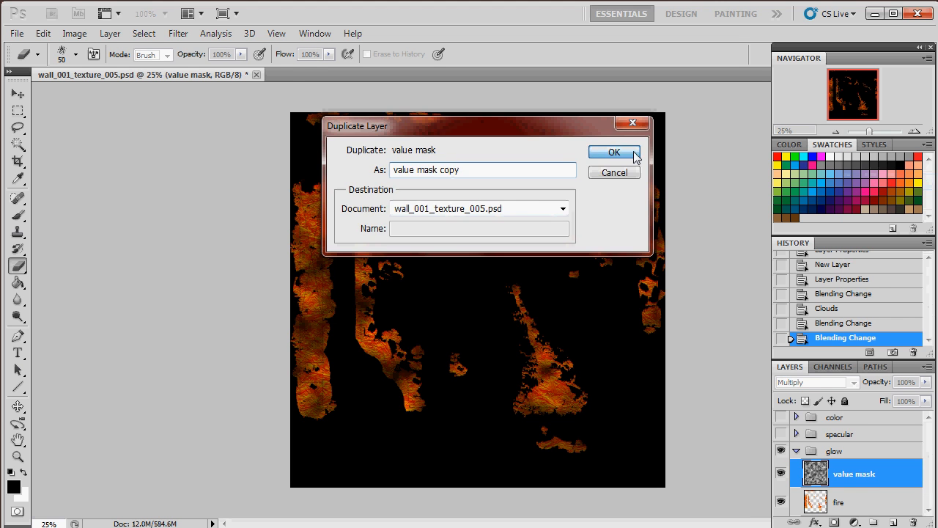
click(612, 152)
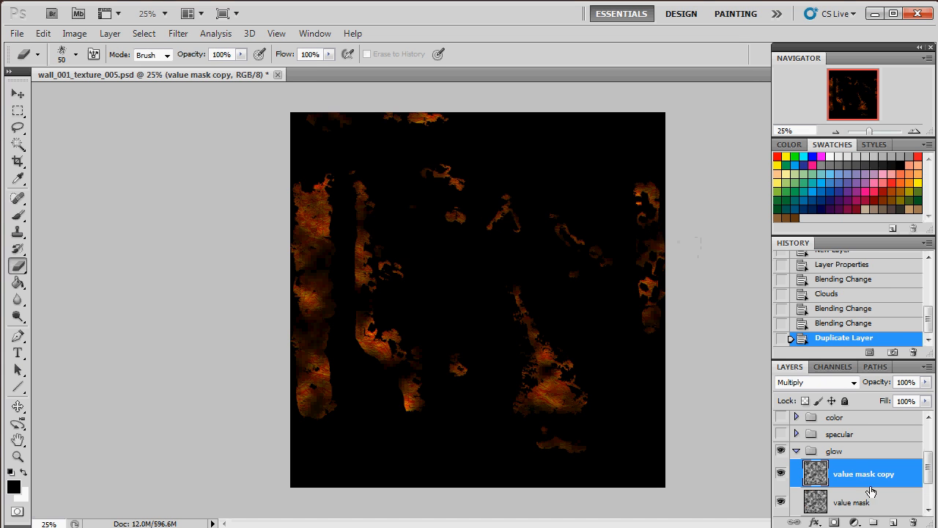
Step: Rotate the value mask copy layer 90° clockwise
click(74, 33)
mouse_move(138, 70)
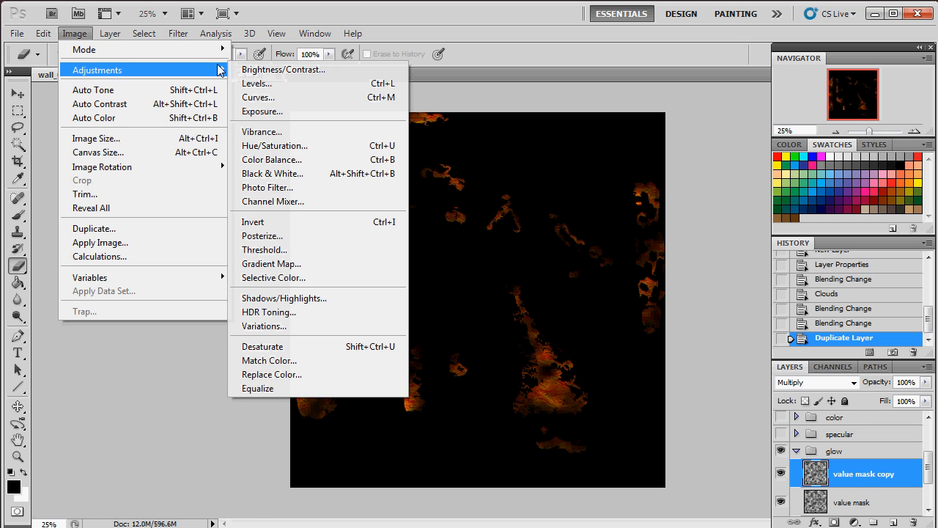
click(43, 33)
click(44, 33)
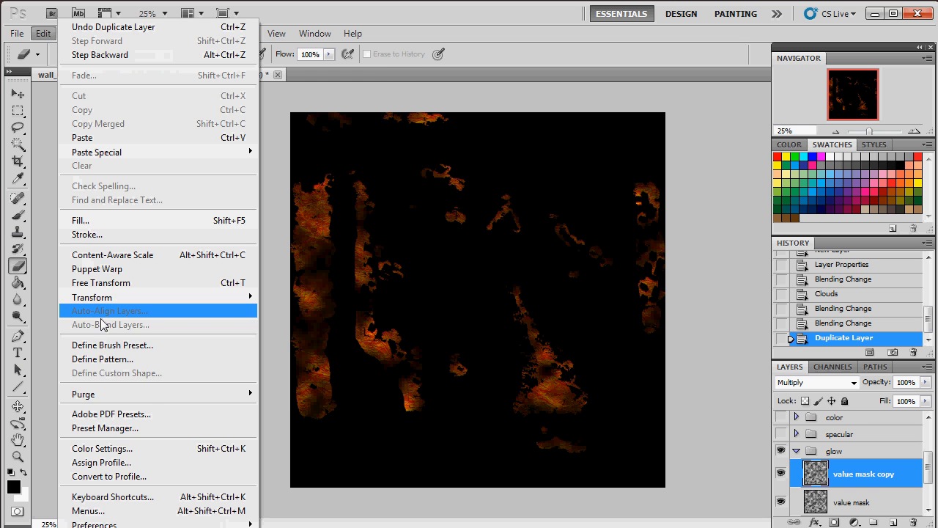
mouse_move(150, 298)
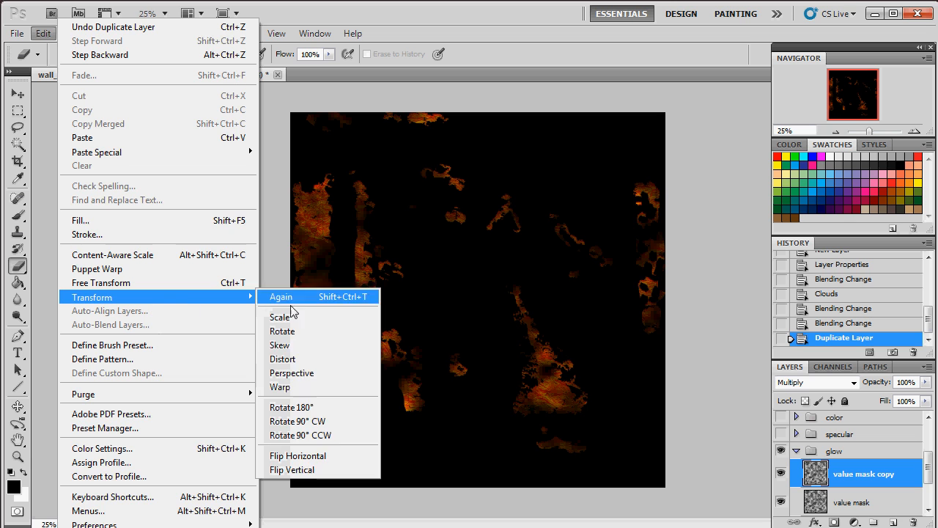
click(330, 422)
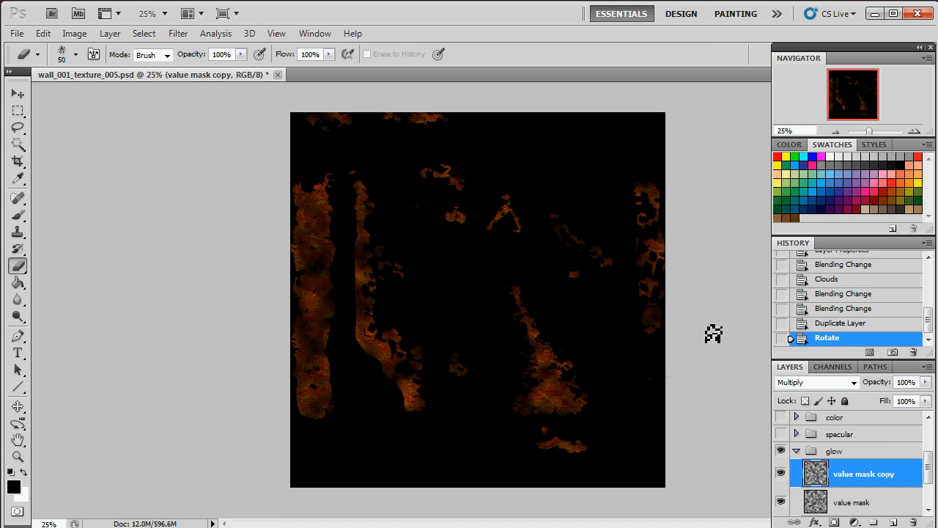
Step: Hide both value mask layers and inspect the unmasked fire glow on the wall model in Marmoset Toolbag
drag(868, 131, 870, 132)
mouse_move(855, 88)
mouse_down()
mouse_move(846, 92)
mouse_move(854, 91)
mouse_up()
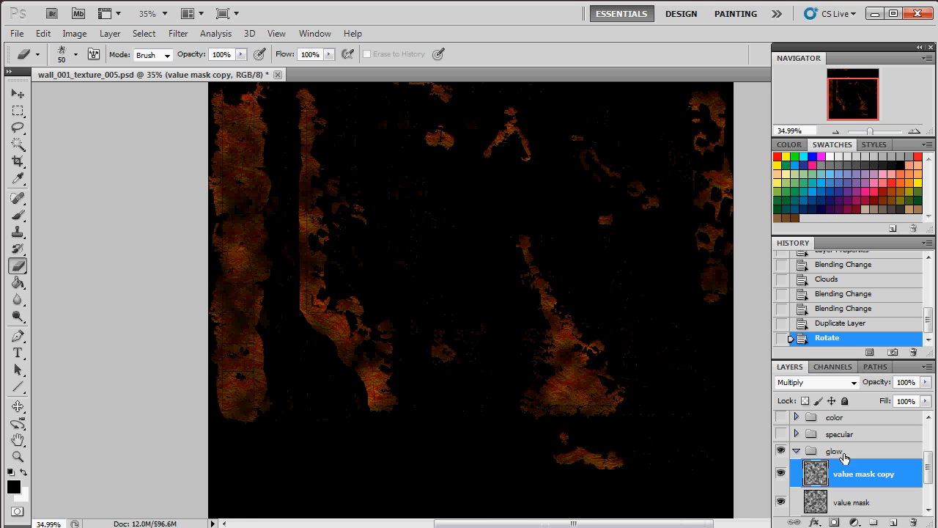
drag(784, 476, 782, 502)
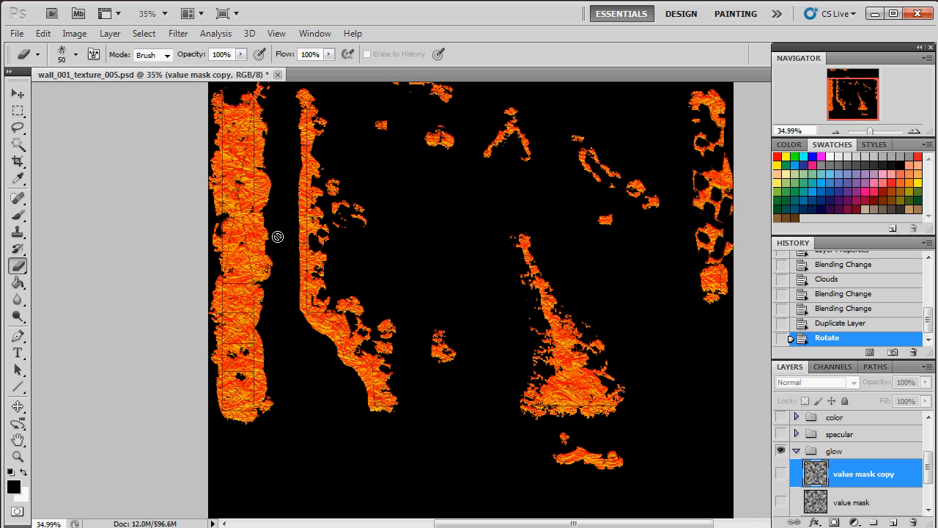
key(alt+Tab)
drag(465, 269, 535, 356)
scroll(500, 321, up, 5)
drag(498, 321, 409, 133)
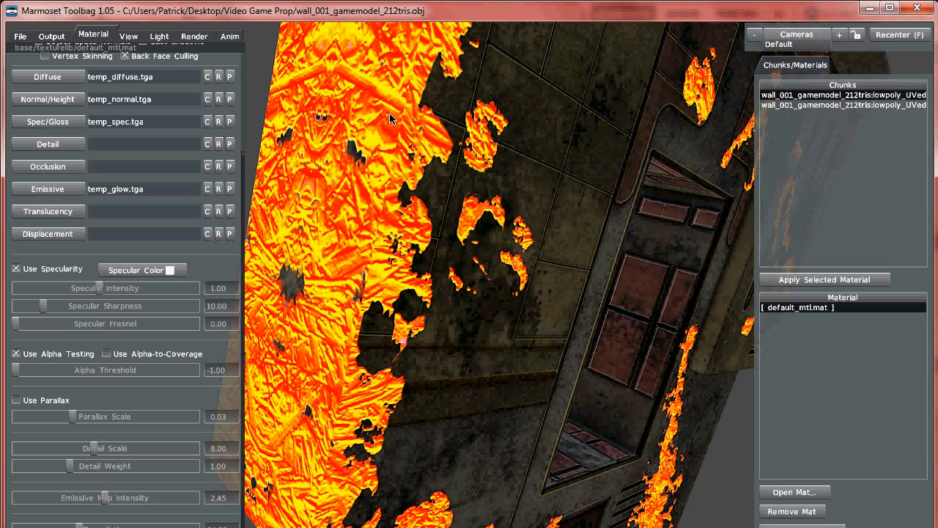
key(f)
drag(538, 211, 524, 293)
Step: Return to Photoshop, show both value mask layers again, and select the glow group
click(132, 526)
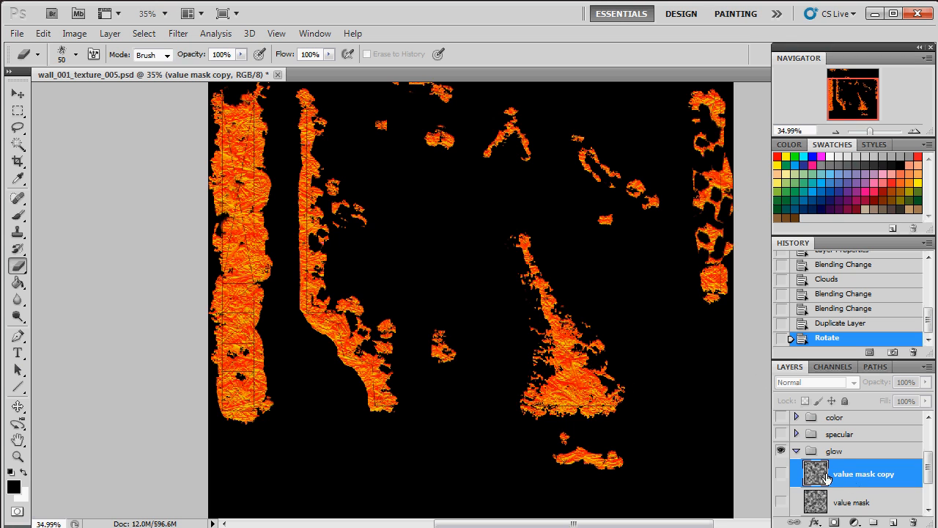
click(781, 473)
click(781, 501)
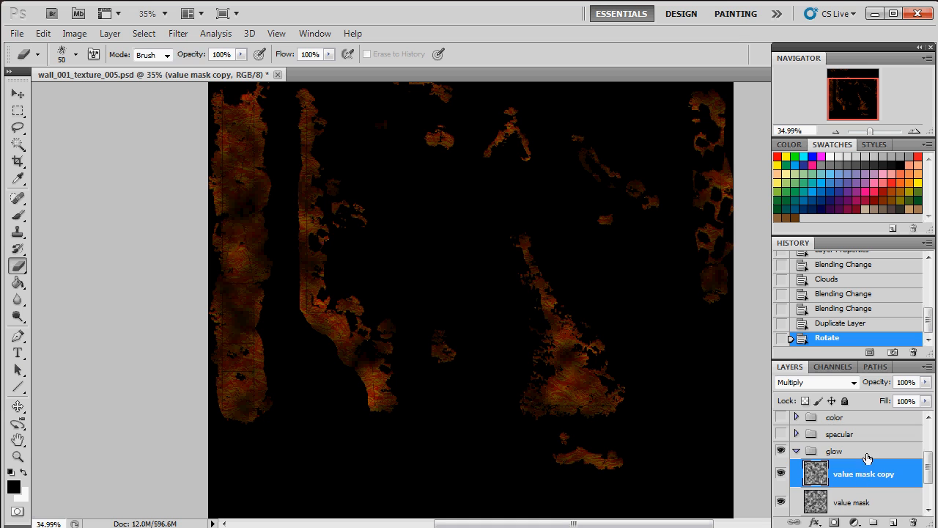
scroll(866, 463, up, 3)
click(836, 449)
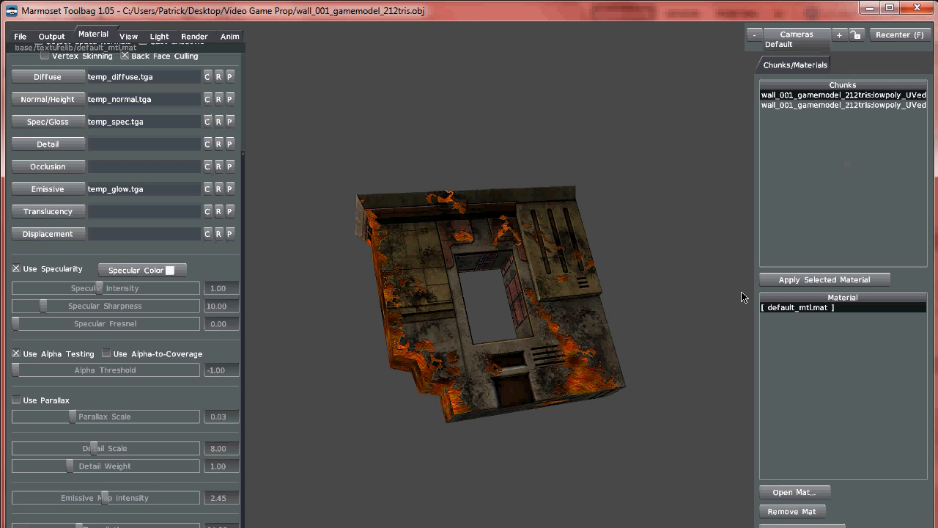
Step: In Marmoset Toolbag, set the material's Emissive Map Intensity to 10.00 and inspect the masked glow on the wall
drag(498, 270, 442, 305)
drag(104, 498, 205, 499)
drag(623, 321, 512, 302)
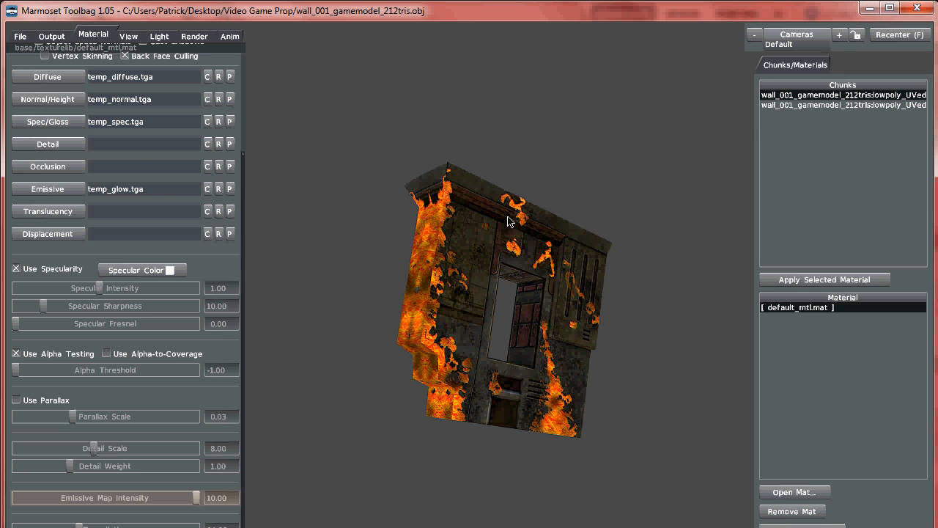
Step: Return to Photoshop and hide the normal, AO, color and specular groups, leaving the glow group visible
click(871, 8)
scroll(805, 432, up, 1)
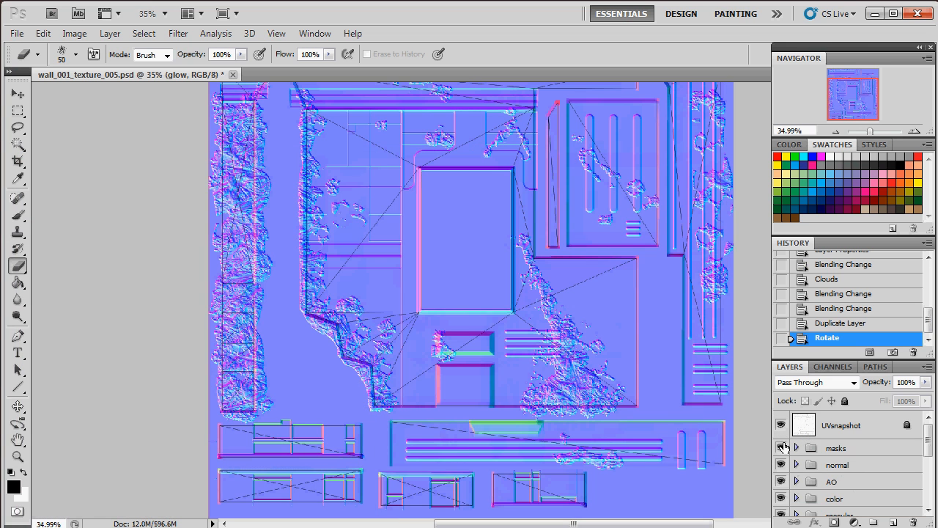
click(784, 465)
click(784, 483)
click(783, 497)
scroll(784, 496, down, 3)
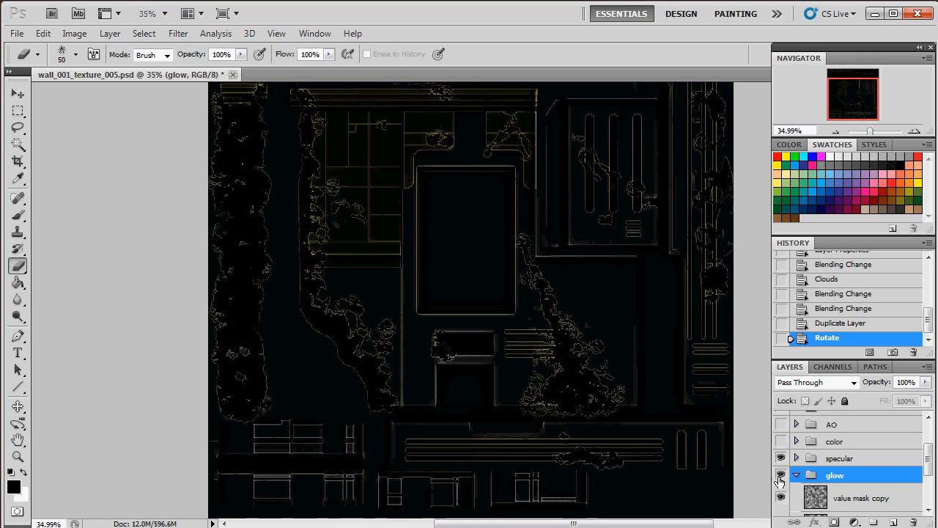
click(781, 459)
scroll(844, 482, down, 2)
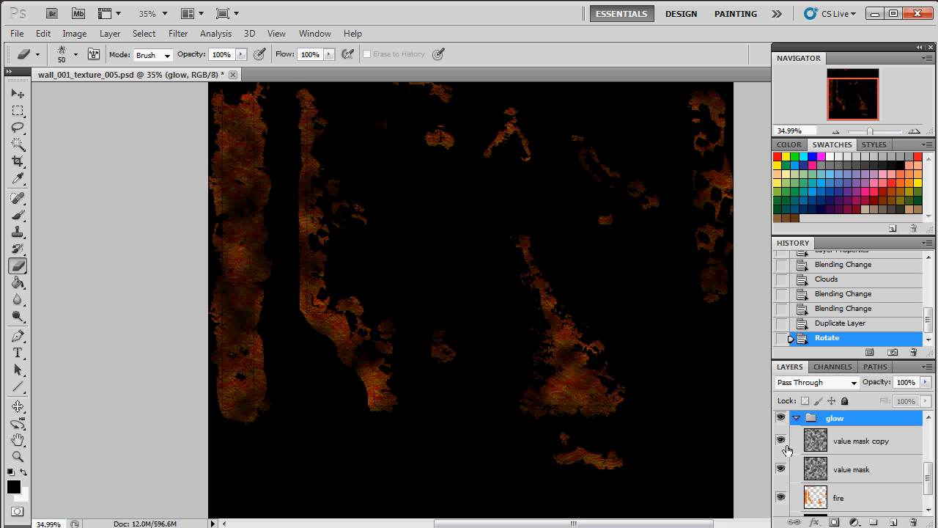
Step: Hide the value mask copy, value mask and base layers in the glow group and select the fire layer
click(781, 469)
scroll(784, 484, down, 1)
click(784, 503)
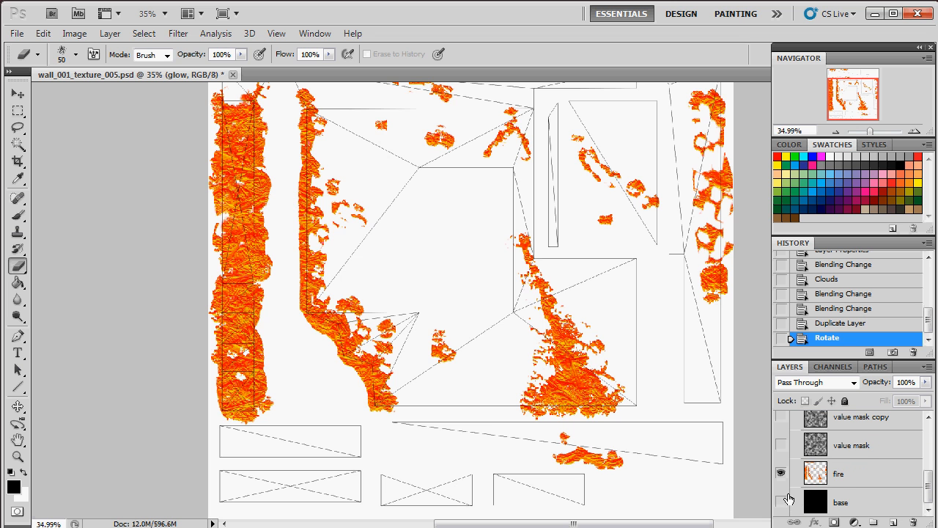
click(846, 481)
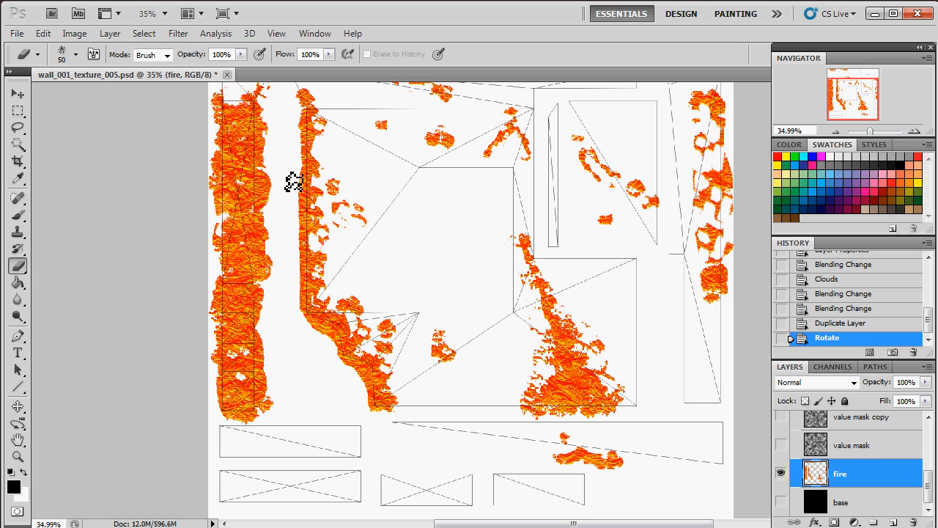
Step: Erase the fire along the inner edge of the wide vertical strip's upper section with a 90 px eraser
click(877, 130)
drag(856, 103, 838, 88)
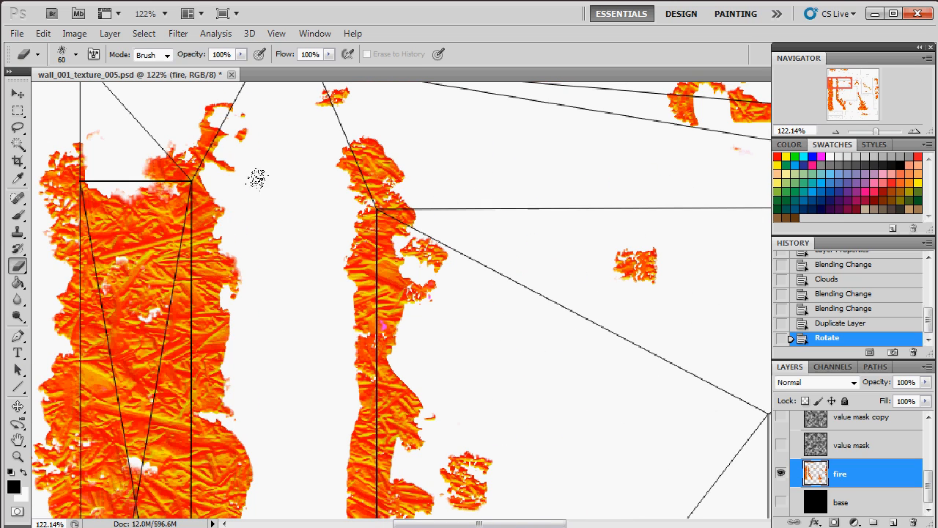
click(201, 156)
click(192, 175)
click(194, 186)
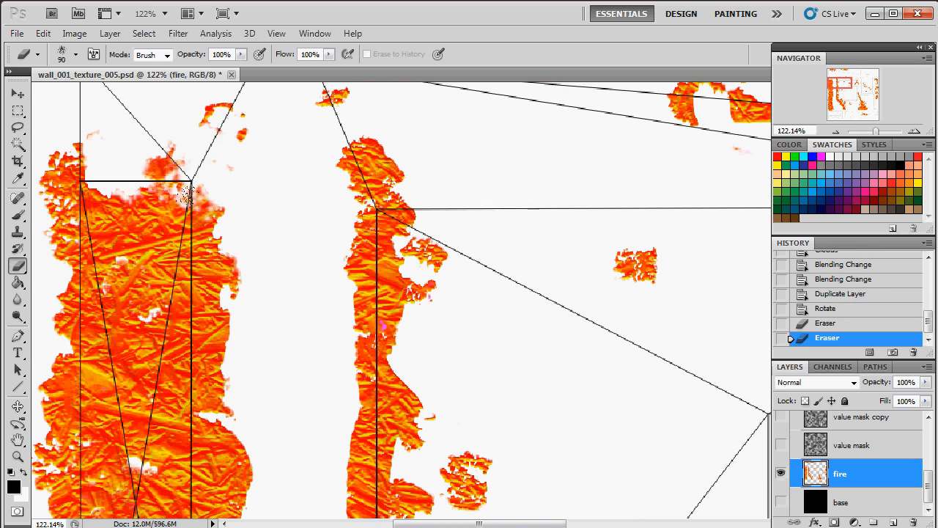
click(198, 217)
click(194, 213)
click(210, 265)
mouse_move(211, 272)
mouse_down()
mouse_move(181, 251)
mouse_move(202, 314)
mouse_move(196, 371)
mouse_up()
Step: Erase fire along the inner edge of the wide strip's upper-middle section and around the narrow strip's top corner
scroll(212, 327, down, 2)
scroll(212, 327, down, 4)
click(166, 334)
click(187, 323)
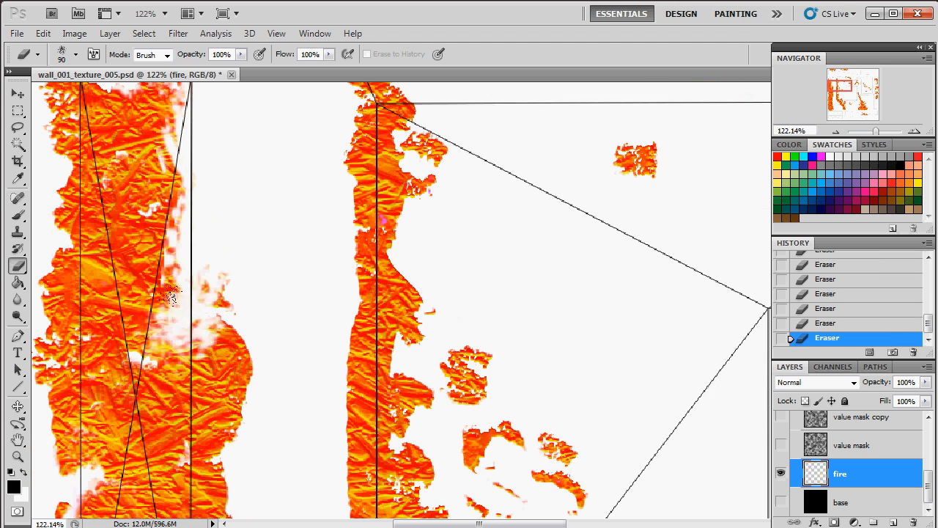
click(203, 334)
scroll(210, 336, down, 2)
scroll(320, 184, up, 5)
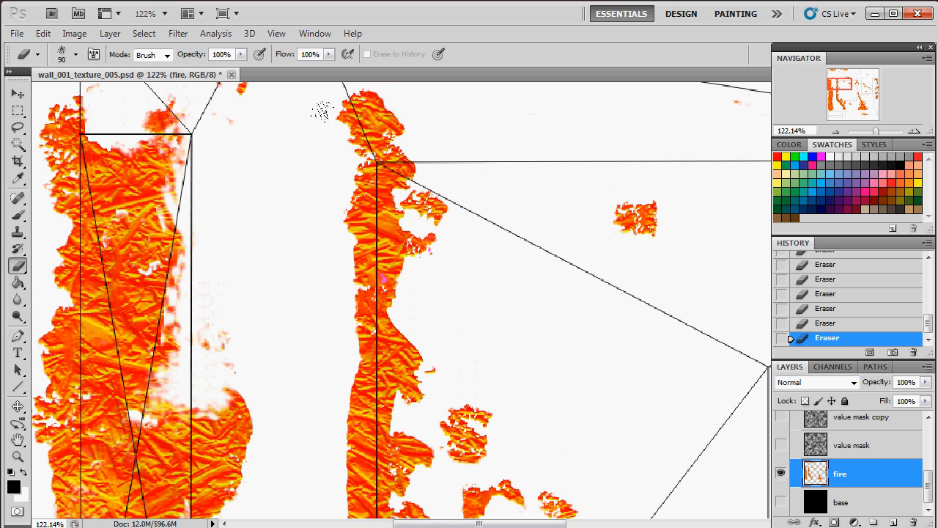
scroll(220, 191, down, 6)
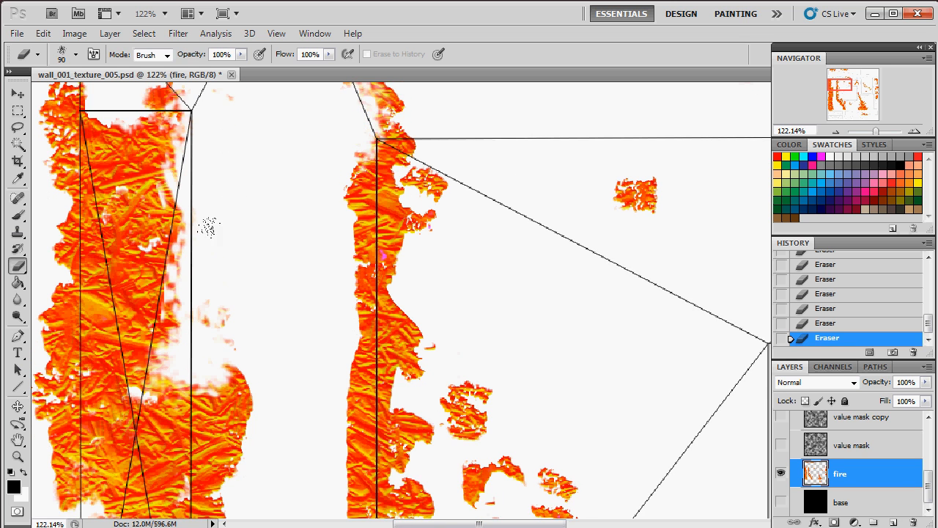
mouse_move(209, 250)
mouse_down()
mouse_move(170, 258)
mouse_move(161, 277)
mouse_move(191, 298)
mouse_up()
scroll(192, 297, down, 5)
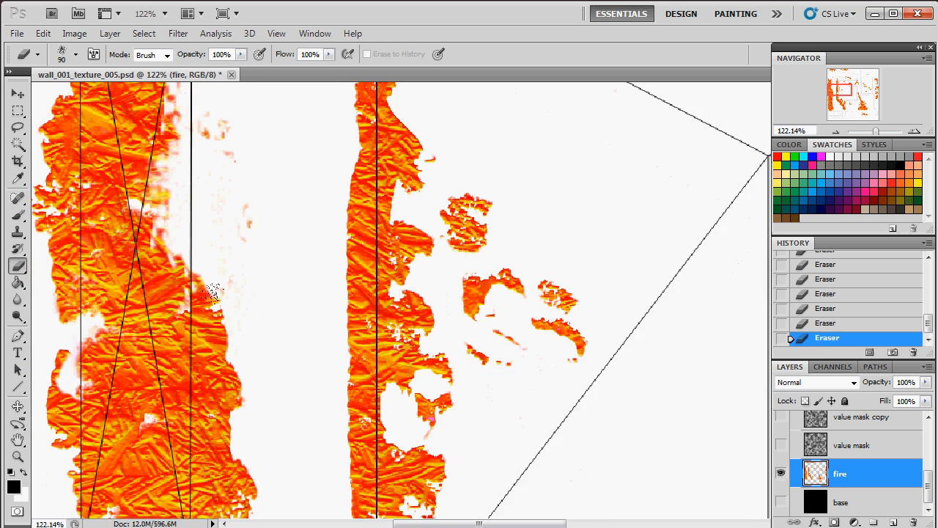
Step: Roughen the wide strip's middle section by erasing the fire that spills over its inner edge
mouse_move(173, 224)
mouse_down()
mouse_move(180, 311)
mouse_move(210, 348)
mouse_up()
scroll(209, 345, up, 1)
scroll(210, 345, down, 5)
mouse_move(203, 316)
mouse_down()
mouse_move(218, 370)
mouse_move(202, 387)
mouse_up()
mouse_move(173, 378)
mouse_down()
mouse_move(176, 346)
mouse_move(242, 293)
mouse_move(183, 344)
mouse_move(205, 388)
mouse_move(172, 330)
mouse_up()
scroll(175, 333, down, 9)
scroll(172, 330, down, 3)
scroll(173, 330, down, 2)
mouse_move(161, 278)
mouse_down()
mouse_move(187, 367)
mouse_move(187, 403)
mouse_up()
Step: Erase the overflowing fire along the inner edge of the wide strip's lower section
scroll(187, 403, down, 6)
scroll(143, 253, up, 1)
mouse_move(195, 293)
mouse_down()
mouse_move(151, 348)
mouse_move(172, 385)
mouse_up()
scroll(174, 329, down, 4)
mouse_move(201, 324)
mouse_down()
mouse_move(174, 306)
mouse_move(177, 442)
mouse_move(168, 455)
mouse_move(203, 384)
mouse_up()
scroll(293, 323, up, 3)
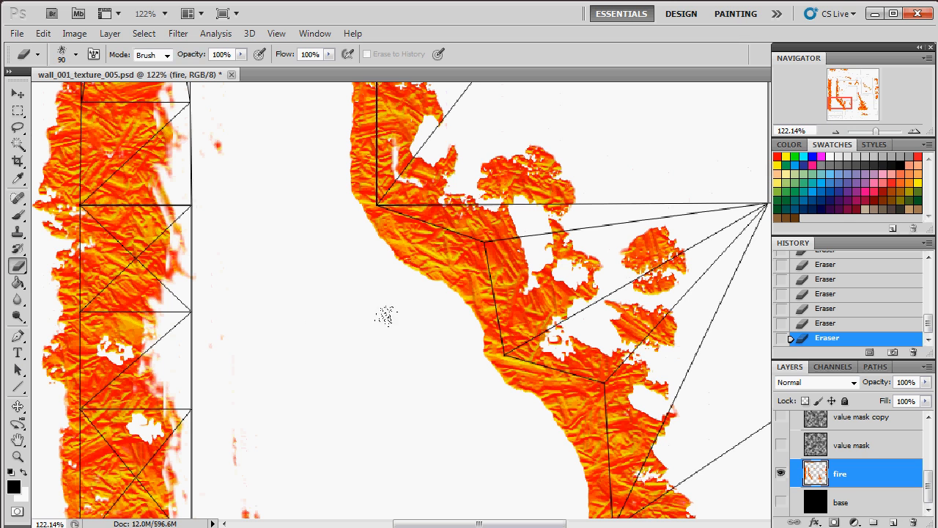
Step: With a 30 px eraser, remove the fire outside the stepped UV border, from its bottom end up to the upper corner
scroll(547, 370, down, 6)
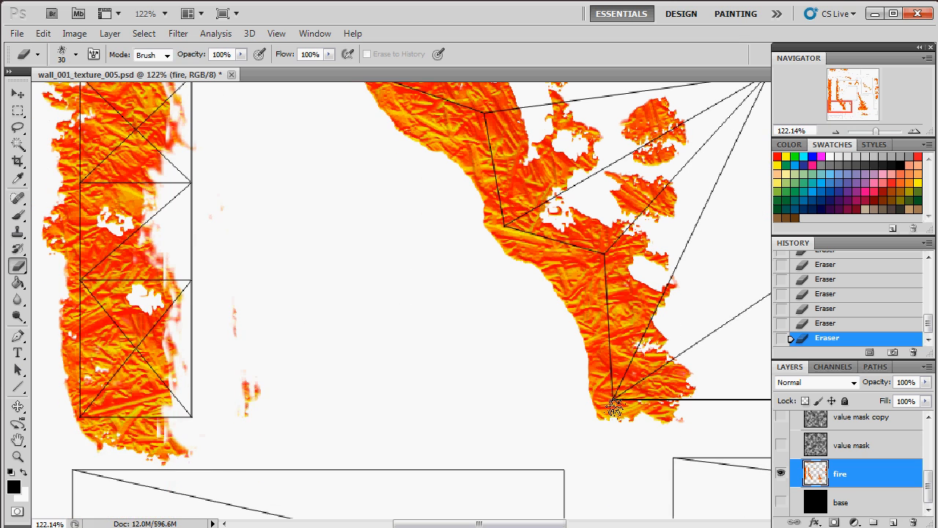
mouse_move(612, 392)
mouse_down()
mouse_move(608, 302)
mouse_move(597, 287)
mouse_move(606, 267)
mouse_move(583, 239)
mouse_move(607, 290)
mouse_move(631, 311)
mouse_move(627, 348)
mouse_up()
mouse_move(575, 245)
mouse_down()
mouse_move(515, 230)
mouse_move(503, 211)
mouse_move(527, 222)
mouse_move(522, 204)
mouse_move(495, 173)
mouse_move(487, 218)
mouse_move(571, 299)
mouse_move(530, 245)
mouse_move(579, 270)
mouse_move(580, 259)
mouse_move(595, 412)
mouse_up()
scroll(513, 318, up, 5)
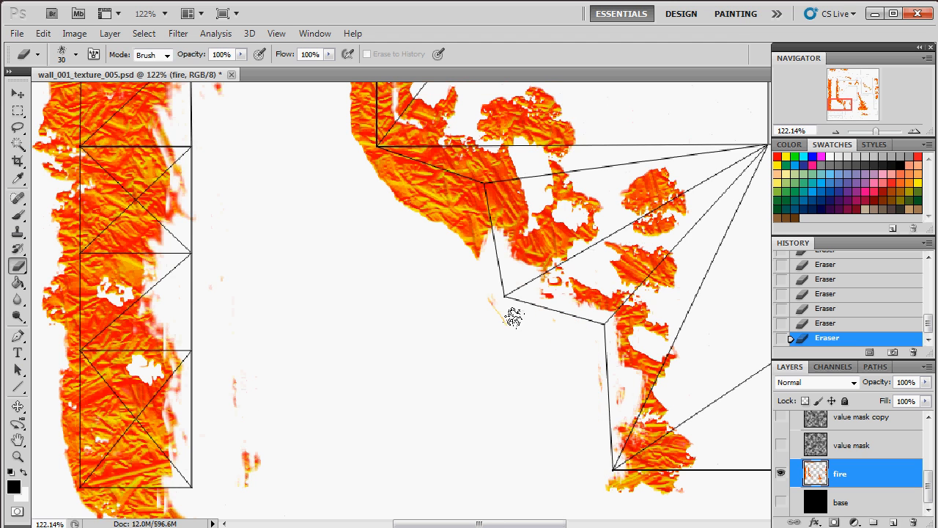
mouse_move(505, 305)
mouse_down()
mouse_move(493, 264)
mouse_move(403, 237)
mouse_move(351, 199)
mouse_up()
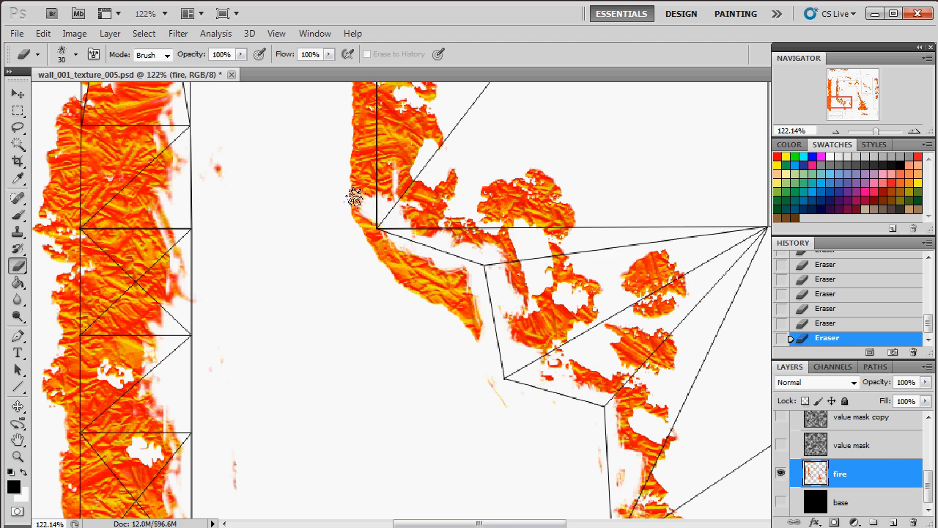
scroll(356, 213, up, 2)
mouse_move(367, 298)
mouse_down()
mouse_move(403, 346)
mouse_move(420, 345)
mouse_move(469, 381)
mouse_move(490, 417)
mouse_up()
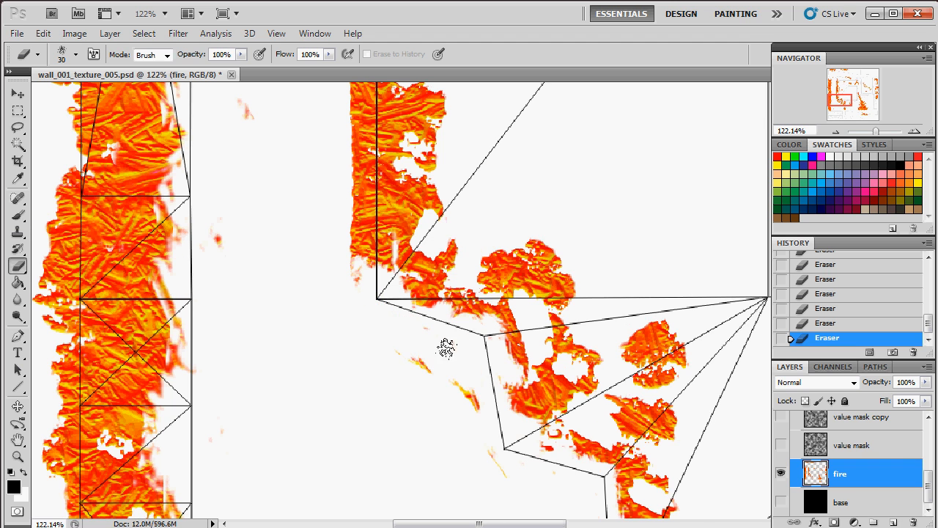
scroll(419, 364, up, 2)
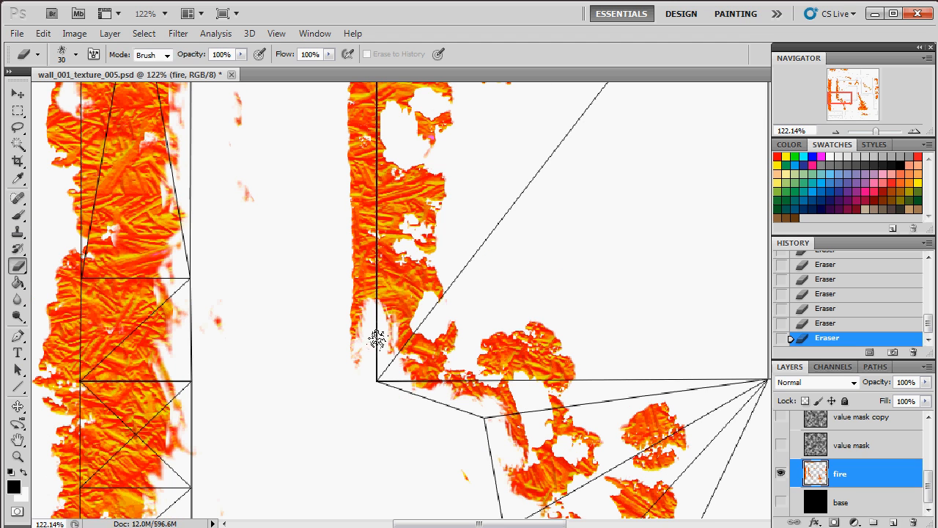
Step: Erase the fire along the outer border of the narrow vertical strip, working upward from the stepped corner
mouse_move(376, 313)
mouse_down()
mouse_move(366, 212)
mouse_move(390, 213)
mouse_move(370, 246)
mouse_move(372, 296)
mouse_move(395, 179)
mouse_move(375, 190)
mouse_move(391, 183)
mouse_move(371, 154)
mouse_move(351, 286)
mouse_move(347, 420)
mouse_move(355, 380)
mouse_move(330, 233)
mouse_move(340, 243)
mouse_move(344, 163)
mouse_up()
scroll(371, 246, up, 2)
scroll(370, 247, up, 1)
scroll(344, 163, up, 4)
mouse_move(345, 221)
mouse_down()
mouse_move(373, 242)
mouse_move(362, 272)
mouse_move(388, 280)
mouse_move(381, 268)
mouse_up()
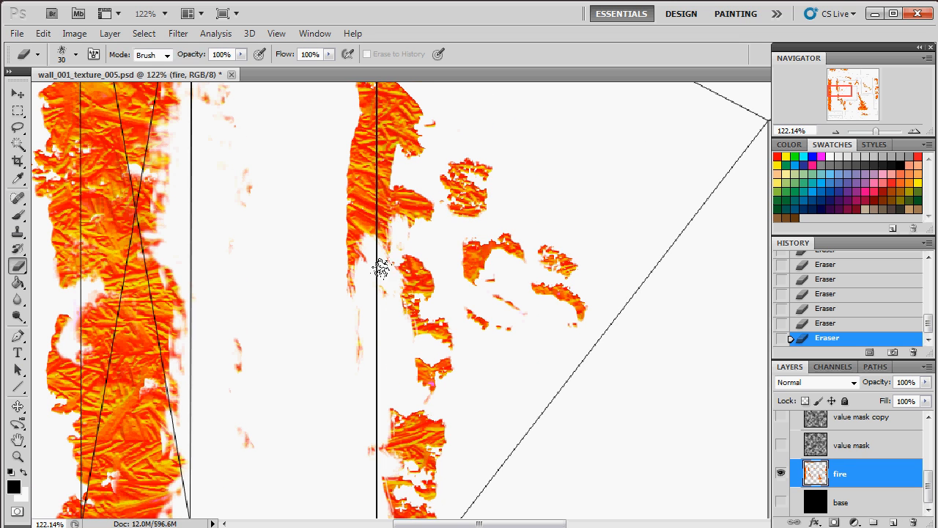
mouse_move(374, 219)
mouse_down()
mouse_move(369, 181)
mouse_move(352, 261)
mouse_move(343, 167)
mouse_move(348, 250)
mouse_up()
scroll(356, 234, up, 4)
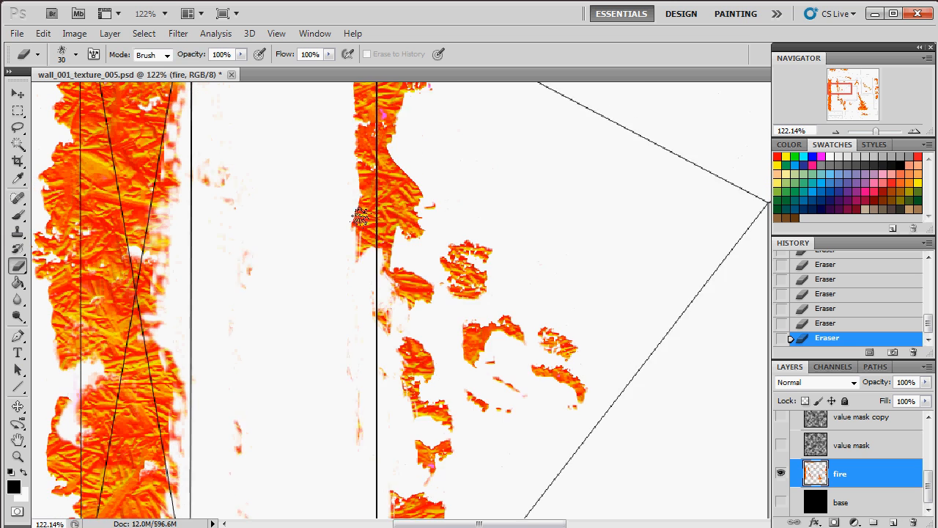
mouse_move(369, 282)
mouse_down()
mouse_move(352, 239)
mouse_move(388, 251)
mouse_move(370, 214)
mouse_move(378, 152)
mouse_move(387, 179)
mouse_move(380, 208)
mouse_move(416, 279)
mouse_move(404, 240)
mouse_move(379, 285)
mouse_move(379, 252)
mouse_move(371, 306)
mouse_move(360, 297)
mouse_move(360, 177)
mouse_move(370, 223)
mouse_move(364, 175)
mouse_move(394, 262)
mouse_move(338, 222)
mouse_move(340, 200)
mouse_move(372, 255)
mouse_up()
scroll(415, 260, up, 2)
scroll(415, 260, up, 1)
scroll(339, 212, up, 3)
Step: Erase the base of the large triangular fire patch into an irregular edge above the UV border
drag(853, 82, 853, 84)
drag(875, 132, 879, 133)
drag(841, 85, 857, 117)
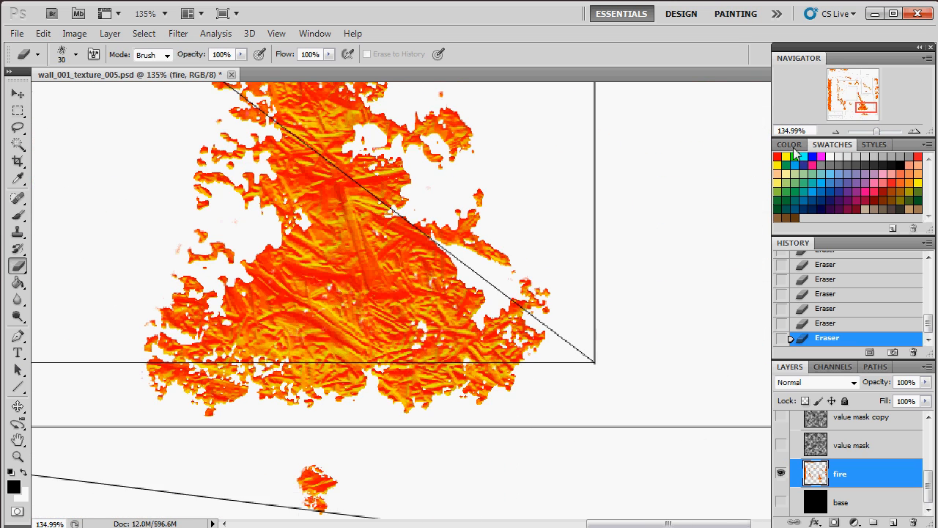
mouse_move(182, 370)
mouse_down()
mouse_move(244, 345)
mouse_move(204, 348)
mouse_move(352, 359)
mouse_move(361, 352)
mouse_move(314, 339)
mouse_move(369, 360)
mouse_move(410, 358)
mouse_move(387, 349)
mouse_move(515, 359)
mouse_move(520, 353)
mouse_move(370, 332)
mouse_move(340, 313)
mouse_move(513, 336)
mouse_up()
mouse_move(274, 377)
mouse_down()
mouse_move(160, 373)
mouse_move(501, 394)
mouse_move(483, 383)
mouse_move(546, 379)
mouse_up()
drag(278, 379, 406, 415)
Step: Trim the fire below the stepped section's bottom corner and thin the patch on the long horizontal strip
drag(877, 132, 873, 139)
scroll(381, 437, down, 2)
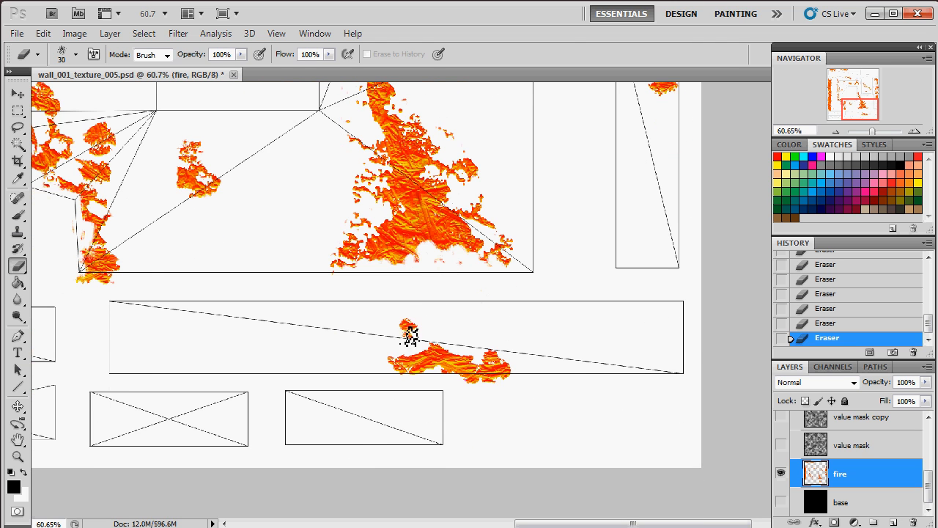
drag(100, 277, 117, 285)
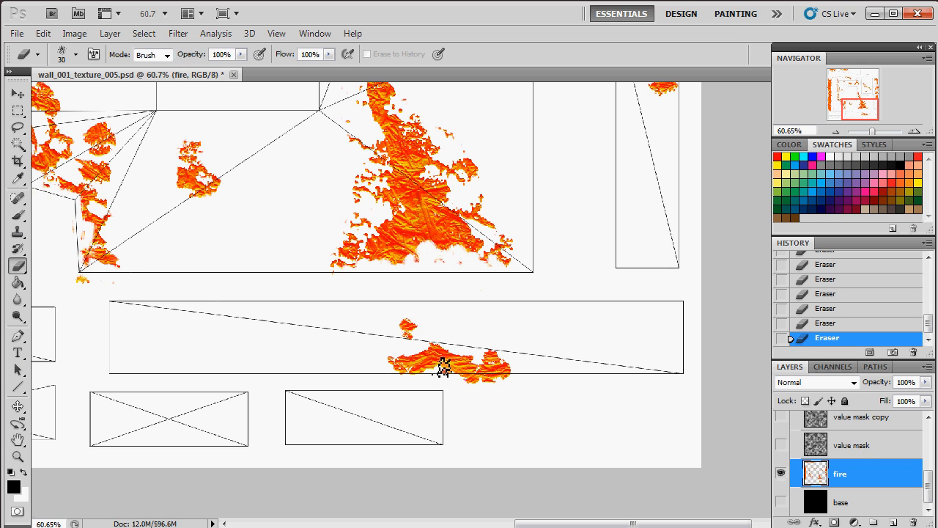
mouse_move(436, 374)
mouse_down()
mouse_move(398, 372)
mouse_move(444, 365)
mouse_move(464, 384)
mouse_up()
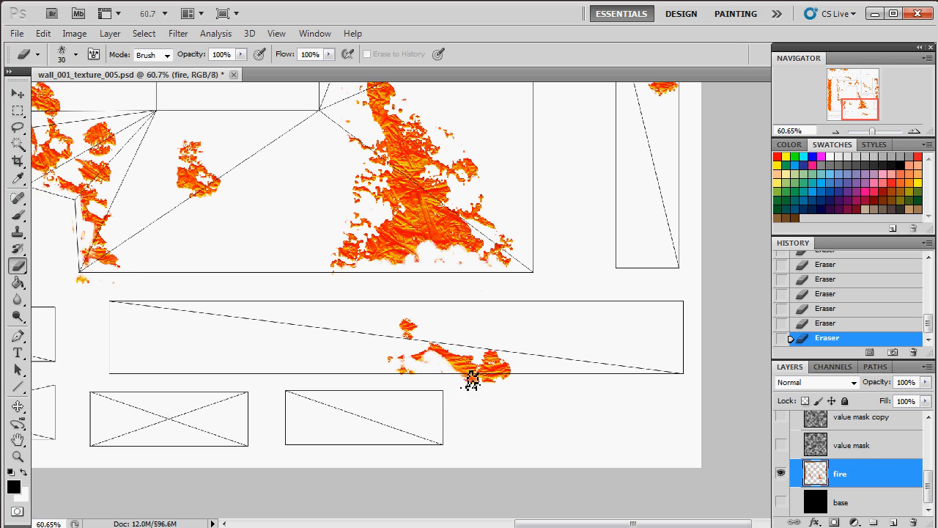
scroll(541, 443, up, 2)
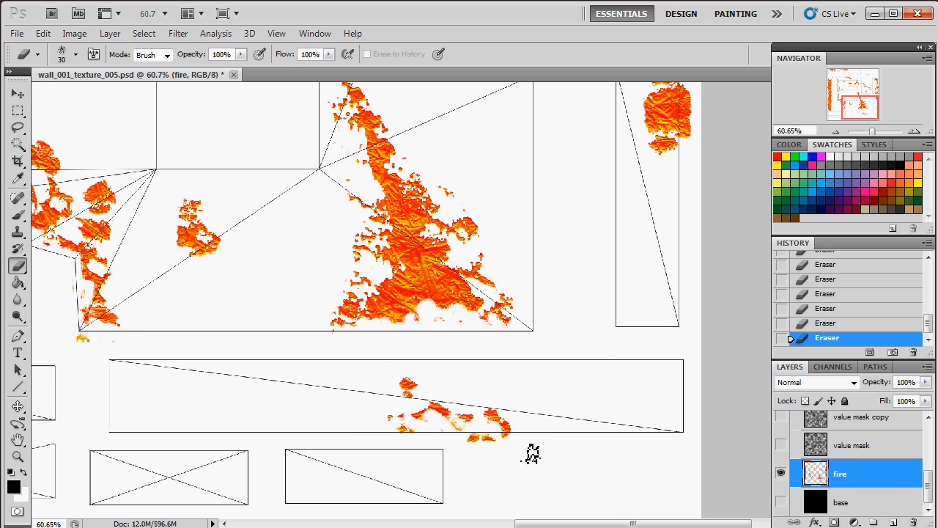
Step: Thin the topmost fire patch in the rightmost column of the UV layout with the 30 px eraser
scroll(612, 453, up, 12)
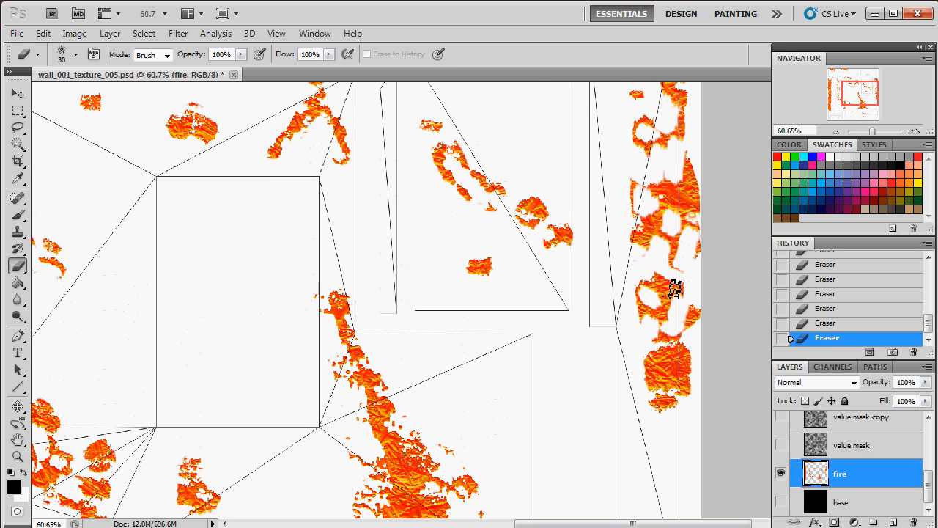
scroll(676, 165, up, 1)
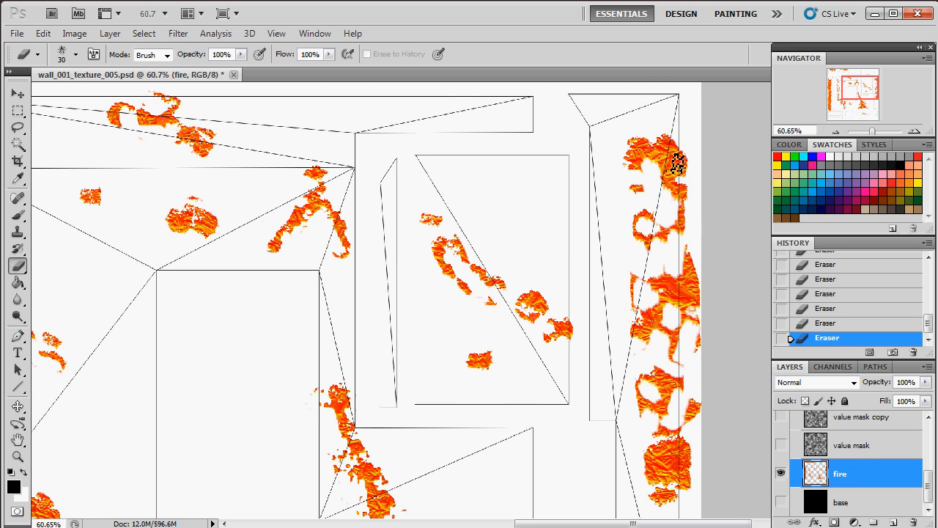
drag(648, 161, 653, 155)
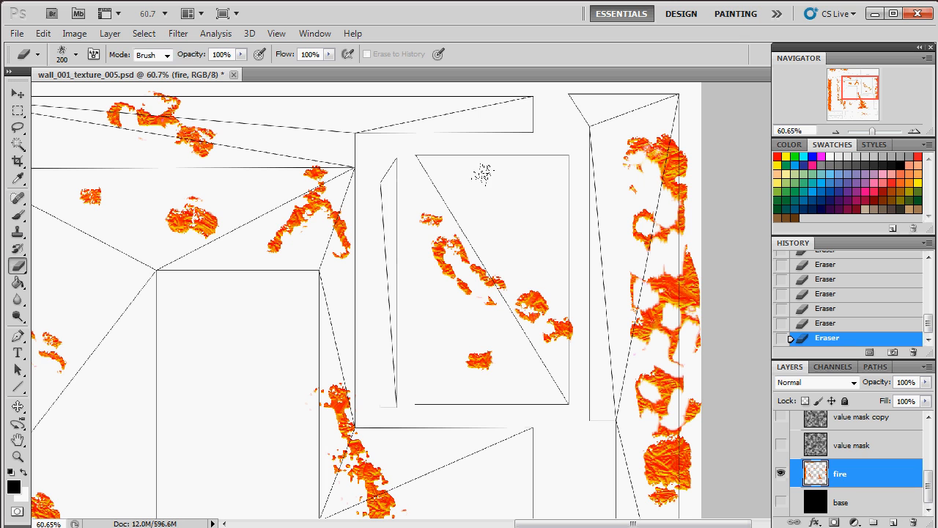
Step: Try a 200 px eraser at 49% opacity on the rightmost column's fire, and undo that stroke
click(240, 55)
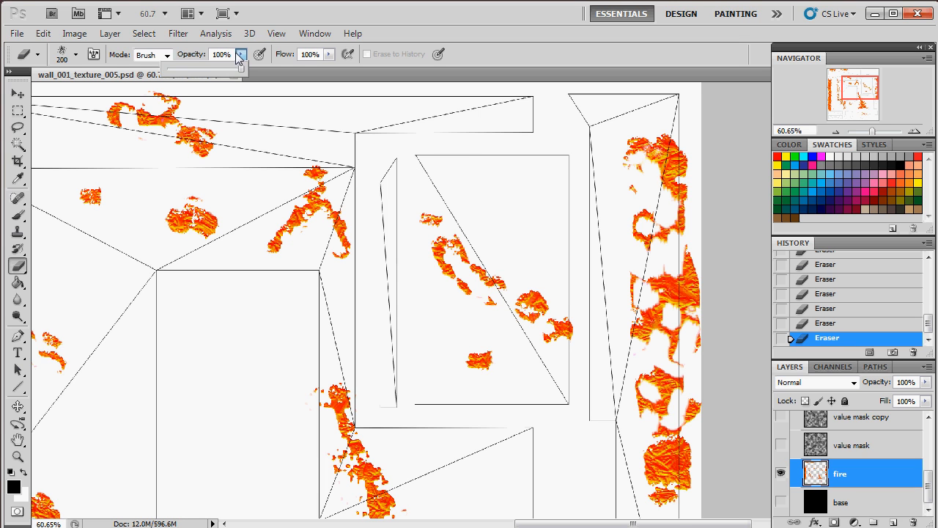
mouse_move(654, 295)
mouse_down()
mouse_move(614, 311)
mouse_move(623, 387)
mouse_up()
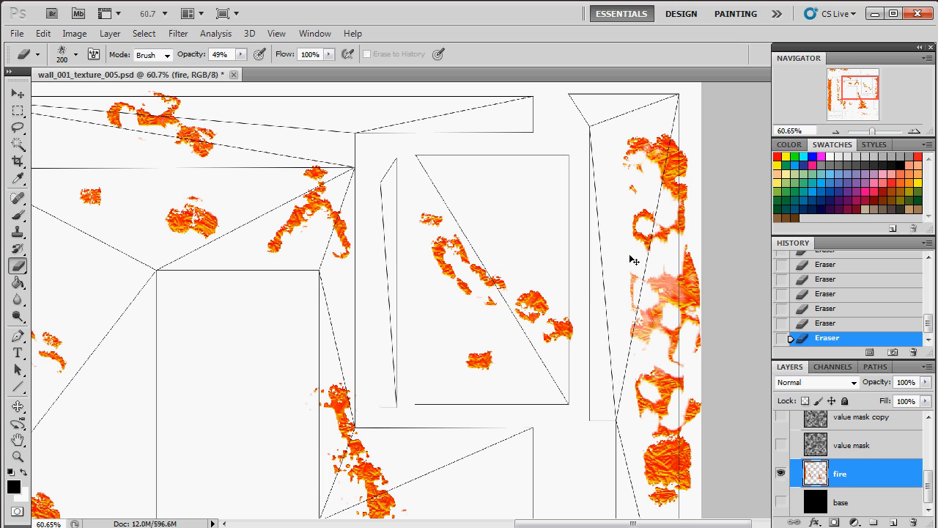
click(798, 324)
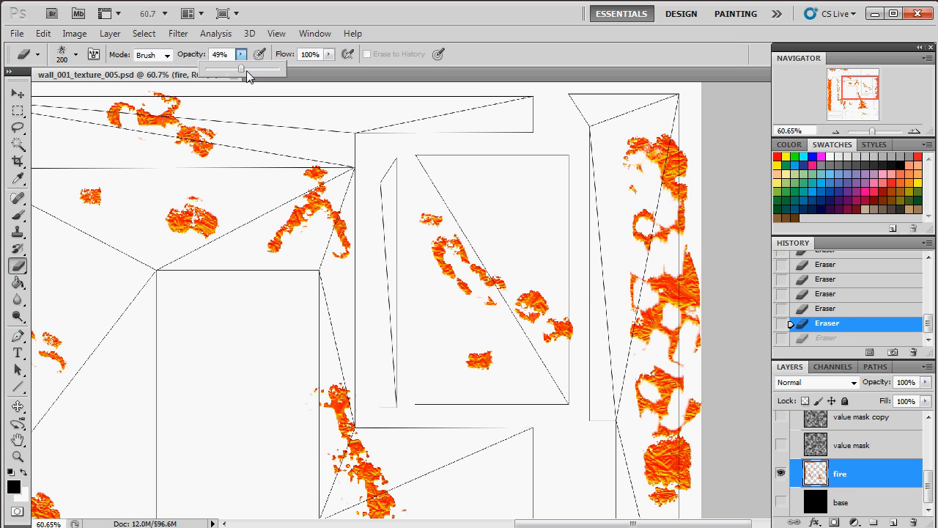
Step: Set the eraser opacity to 92% and fade the inverted-V fire patch and the rightmost column's fire
drag(308, 192, 334, 224)
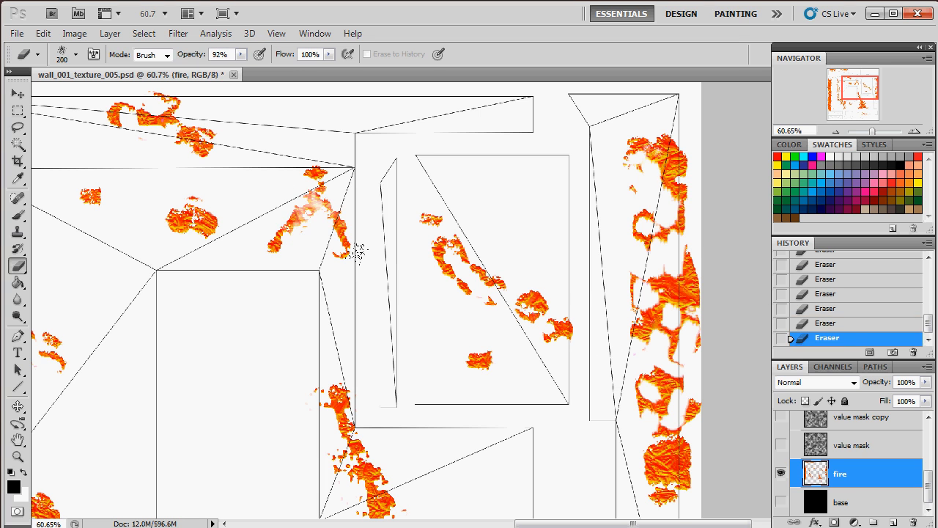
mouse_move(595, 249)
mouse_down()
mouse_move(624, 288)
mouse_move(624, 440)
mouse_up()
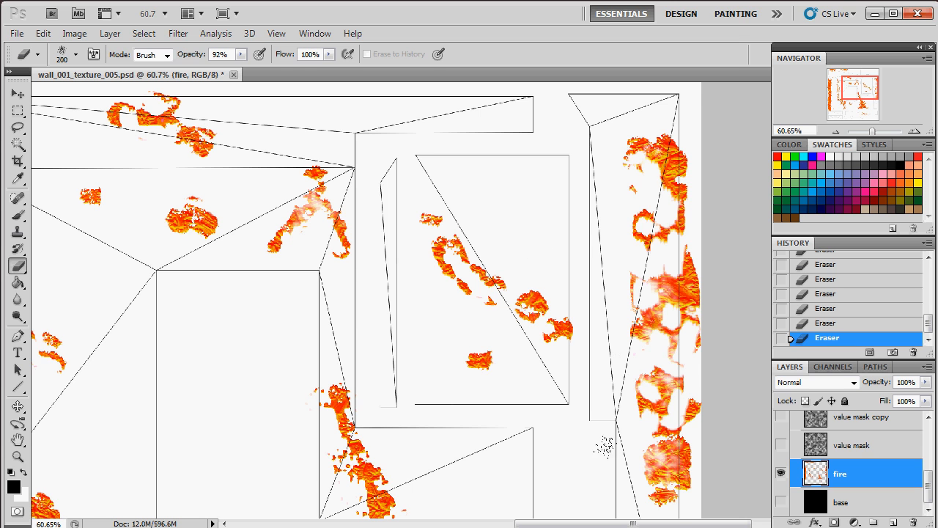
scroll(624, 439, down, 1)
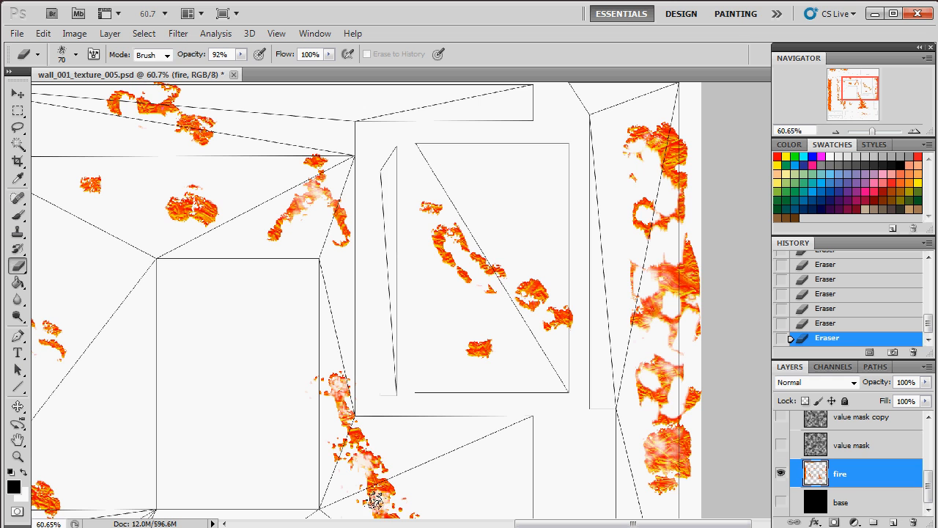
Step: Break up the fire inside the wide vertical strip's upper section with a 70 px eraser at 92% opacity
drag(865, 88, 847, 91)
drag(76, 175, 77, 182)
drag(64, 253, 74, 244)
scroll(78, 220, up, 6)
mouse_move(76, 197)
mouse_down()
mouse_move(77, 218)
mouse_move(63, 233)
mouse_move(59, 187)
mouse_up()
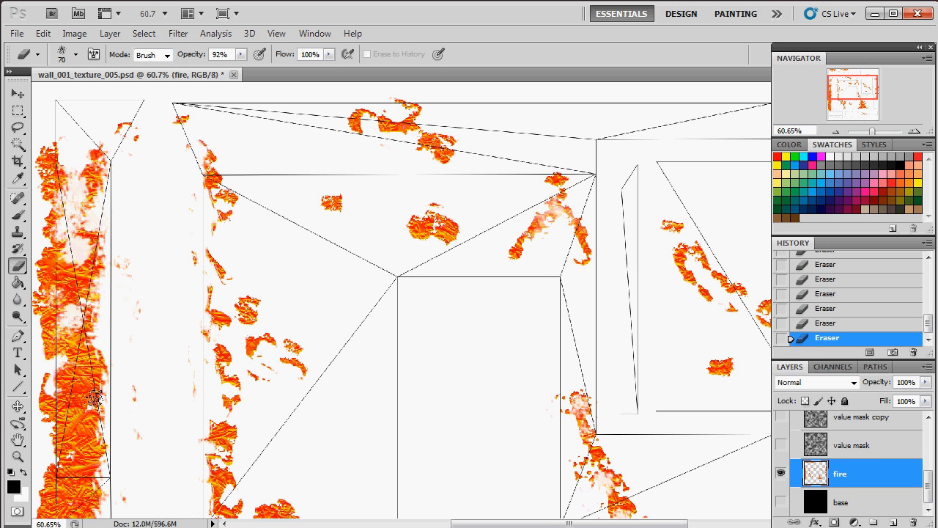
drag(94, 374, 80, 317)
Step: Continue erasing gaps into the fire inside the wide vertical strip, from its middle down to the bottom
scroll(75, 365, down, 5)
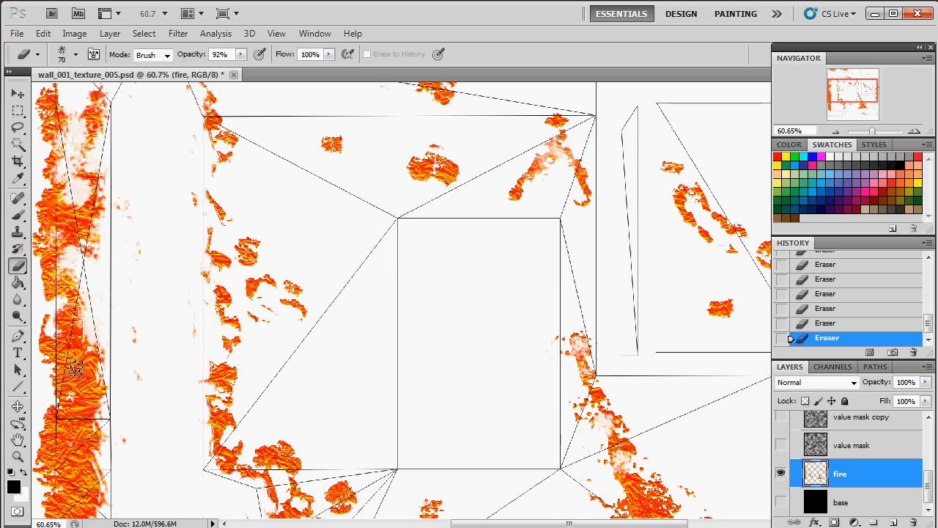
mouse_move(90, 387)
mouse_down()
mouse_move(73, 418)
mouse_move(88, 431)
mouse_move(77, 399)
mouse_move(106, 420)
mouse_move(92, 439)
mouse_move(63, 419)
mouse_move(73, 346)
mouse_move(64, 323)
mouse_up()
scroll(66, 404, down, 5)
scroll(107, 420, down, 8)
scroll(130, 331, up, 4)
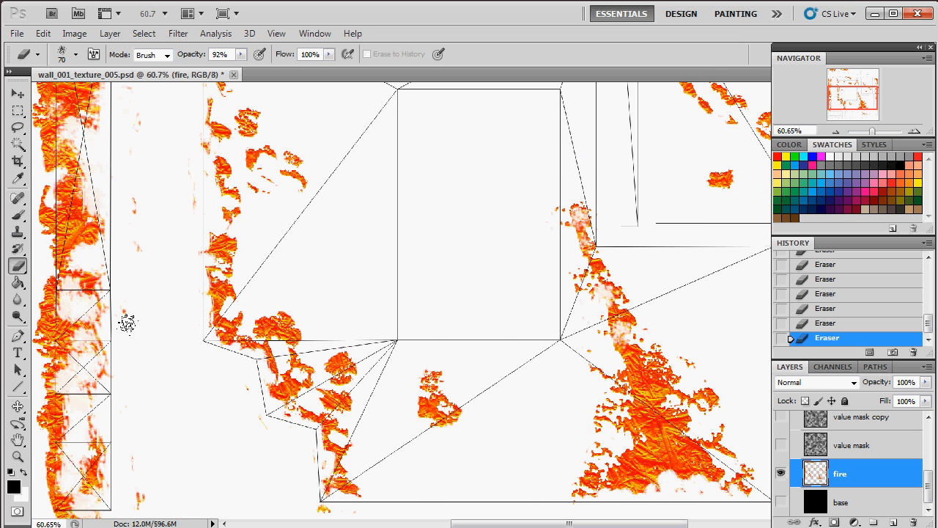
scroll(129, 316, down, 4)
Step: Step back through the history to undo the latest eraser strokes on the wide strip's lower section
click(843, 308)
click(851, 296)
scroll(852, 298, up, 3)
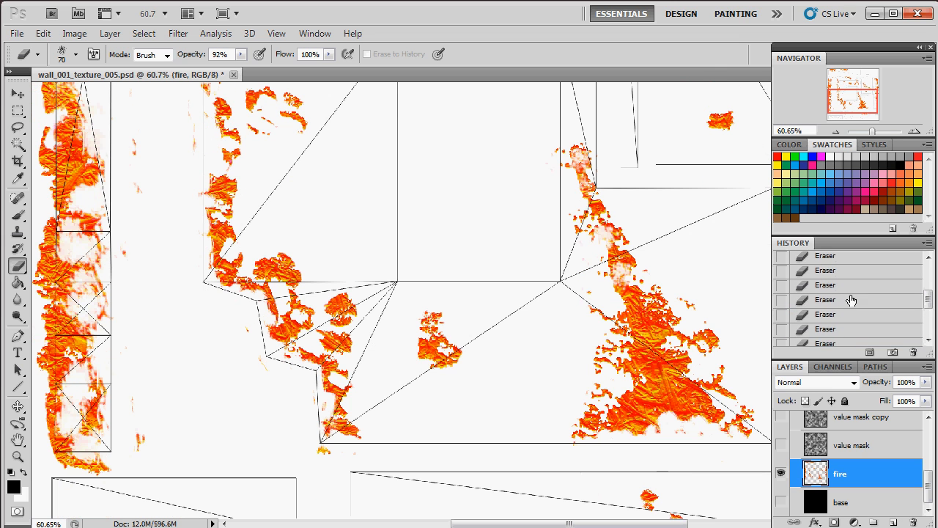
click(855, 299)
click(859, 286)
scroll(856, 290, up, 2)
click(851, 285)
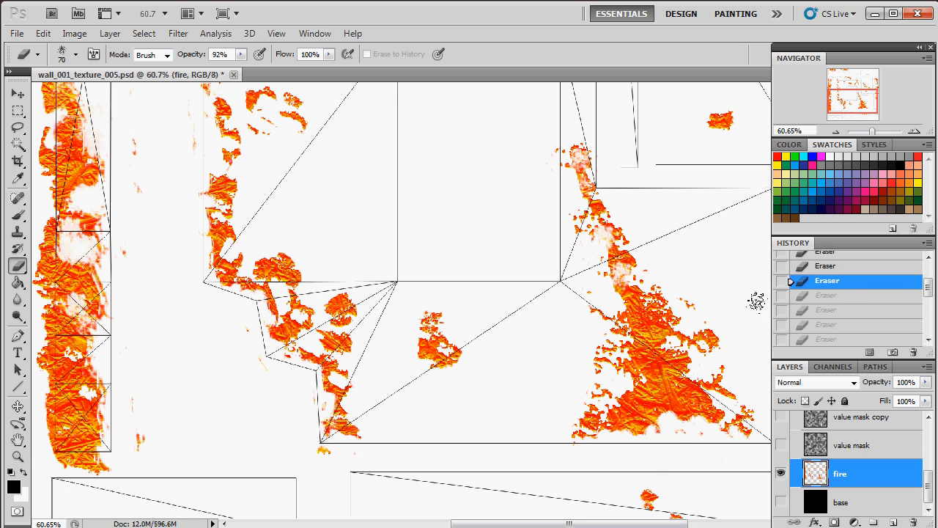
Step: Erase faded gaps into the fire along the stepped border and inside the large triangular patch
scroll(283, 283, up, 9)
mouse_move(229, 348)
mouse_down()
mouse_move(217, 372)
mouse_move(228, 413)
mouse_move(283, 401)
mouse_move(282, 469)
mouse_move(341, 476)
mouse_up()
scroll(663, 456, down, 1)
mouse_move(668, 443)
mouse_down()
mouse_move(642, 460)
mouse_move(635, 421)
mouse_move(685, 412)
mouse_move(706, 428)
mouse_up()
scroll(641, 460, down, 1)
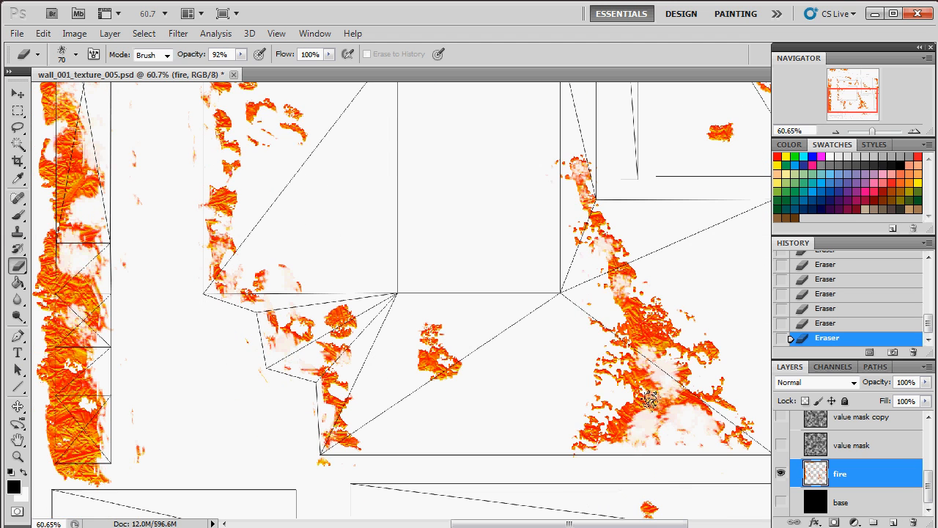
scroll(645, 385, up, 1)
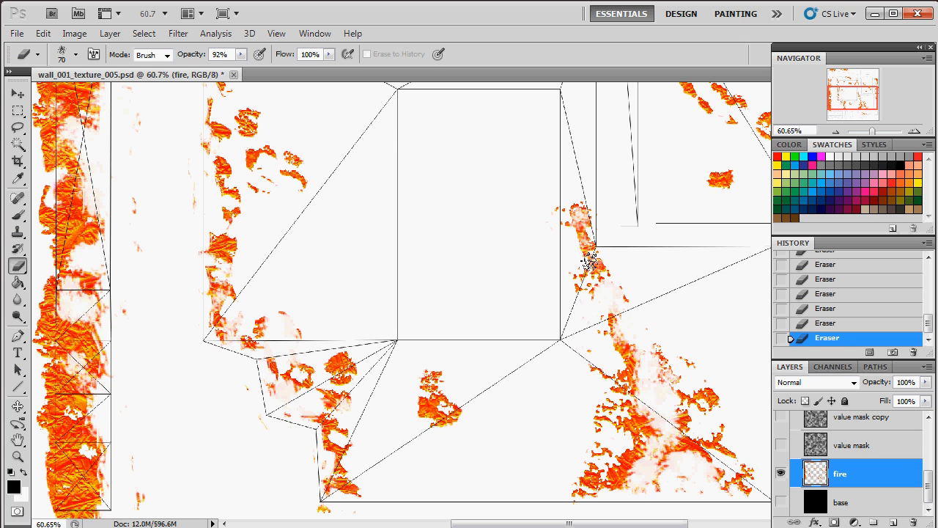
Step: Erase gaps into the fire at the top of the far-right vertical strip and in the diagonal patches inside the tall panel
scroll(465, 274, up, 5)
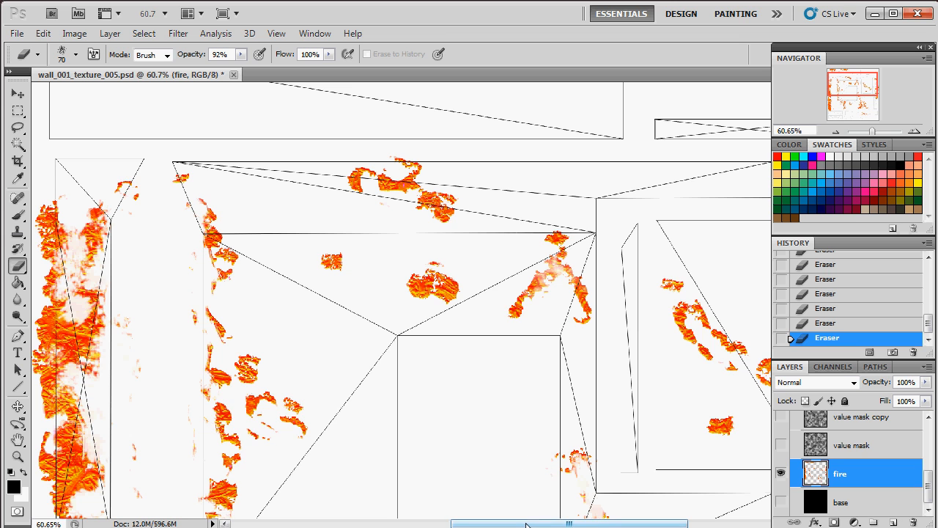
drag(516, 522, 578, 523)
drag(665, 225, 643, 218)
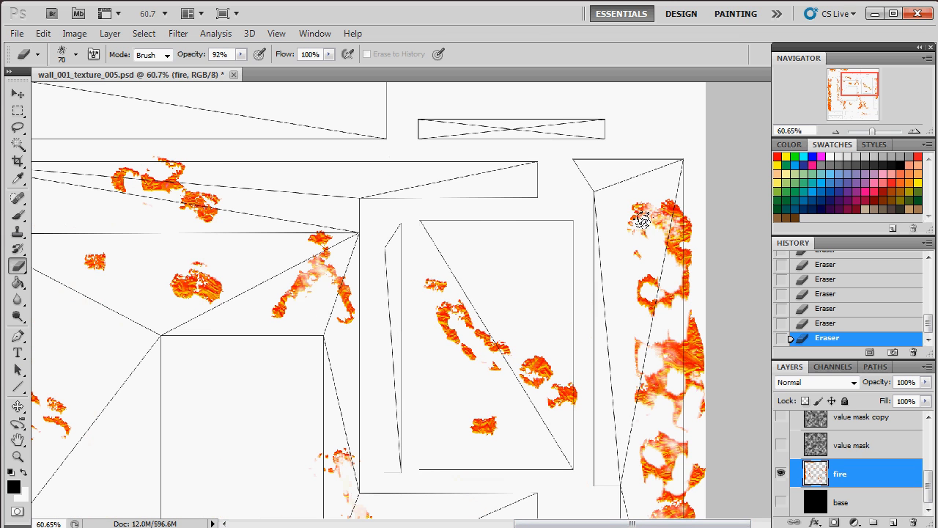
mouse_move(453, 324)
mouse_down()
mouse_move(464, 354)
mouse_move(509, 359)
mouse_move(519, 380)
mouse_move(536, 374)
mouse_move(485, 430)
mouse_up()
Step: Show the value mask, value mask copy and base layers again to see the whole glow map
click(781, 444)
click(783, 416)
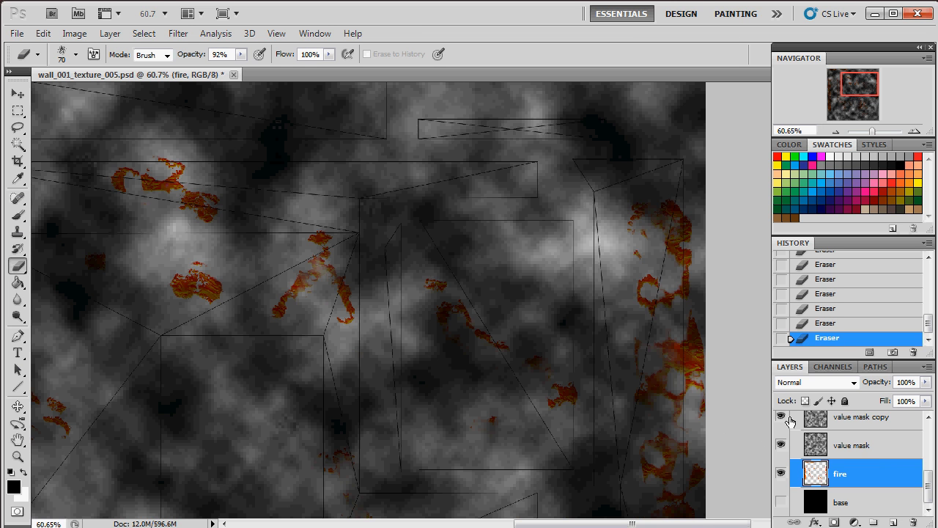
click(782, 503)
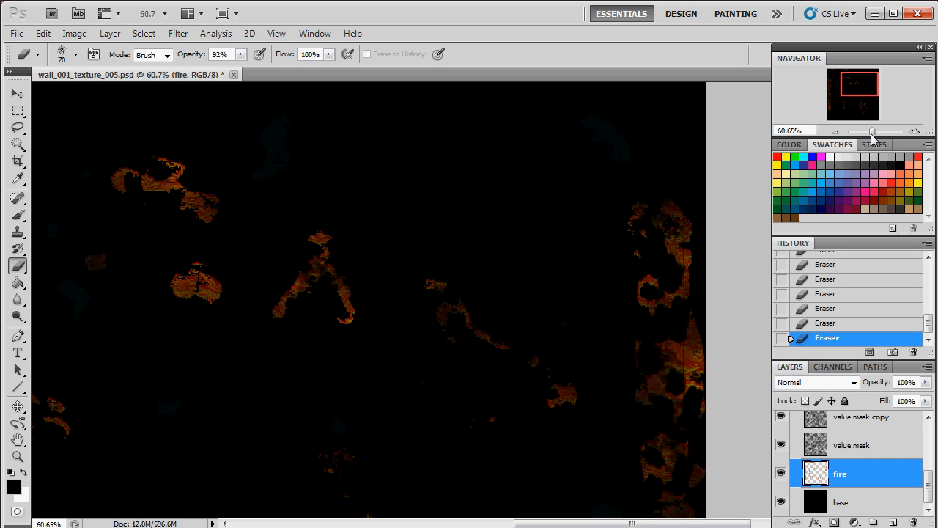
mouse_move(873, 131)
mouse_down()
mouse_move(857, 132)
mouse_move(871, 133)
mouse_up()
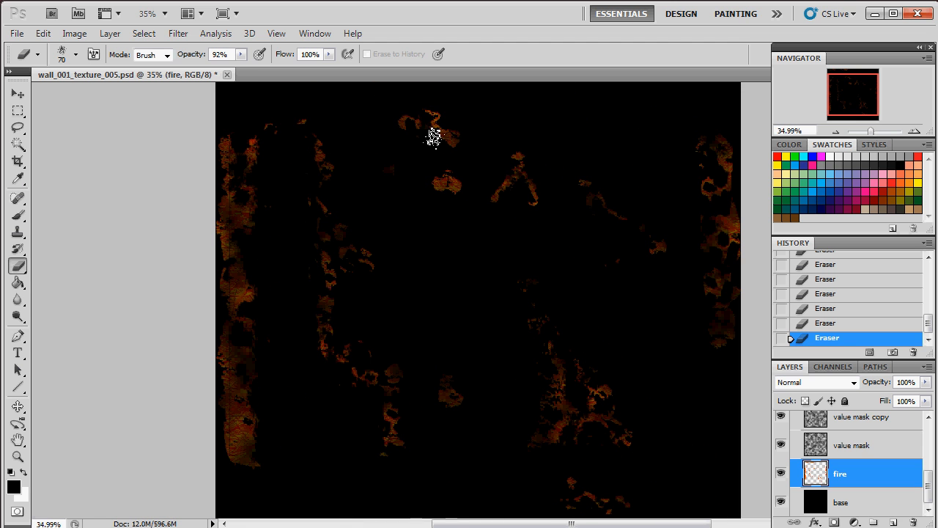
Step: Thin out the fire patches along the upper trim, just below it, at the arch's peak and on the far-right strip
drag(450, 140, 450, 145)
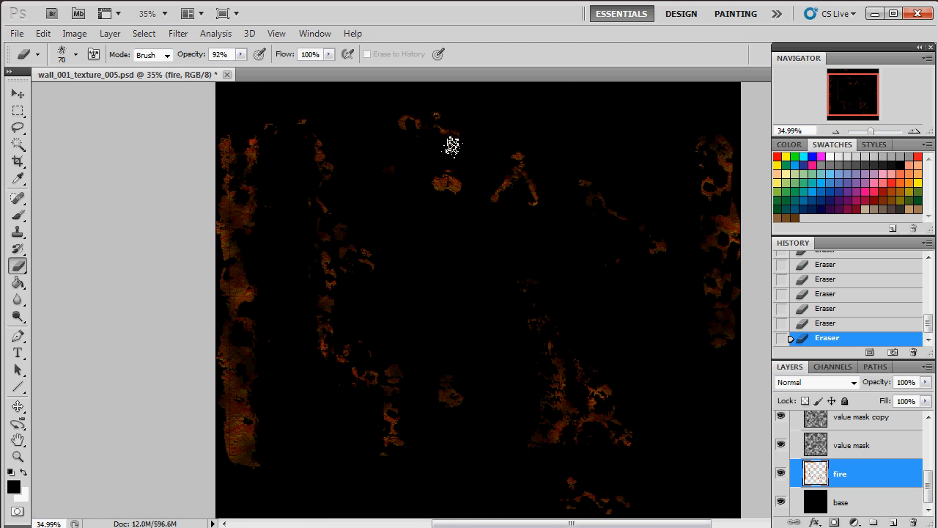
mouse_move(440, 187)
mouse_down()
mouse_move(456, 194)
mouse_move(449, 176)
mouse_up()
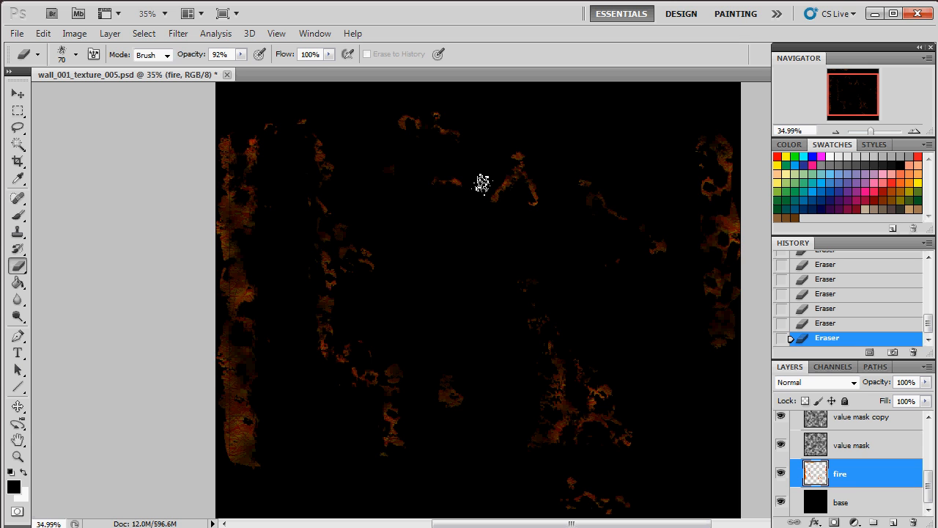
drag(520, 156, 523, 163)
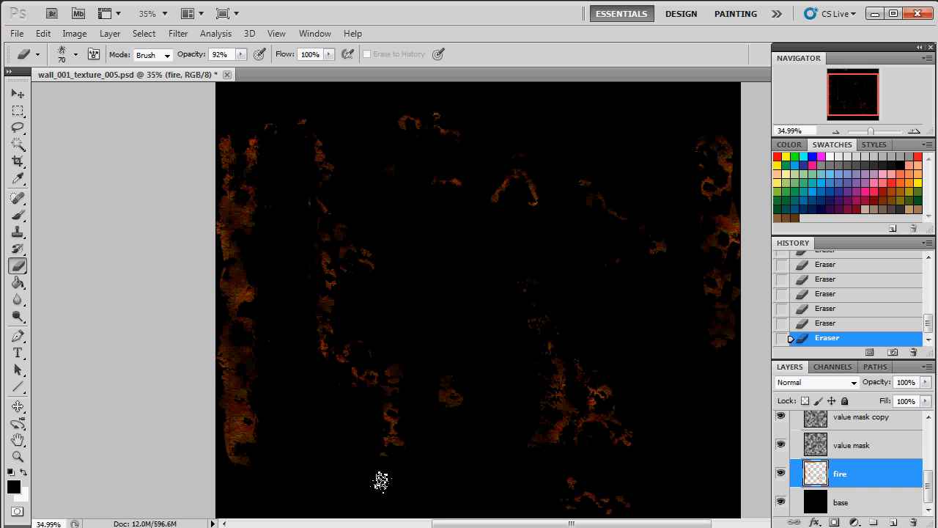
drag(729, 228, 722, 223)
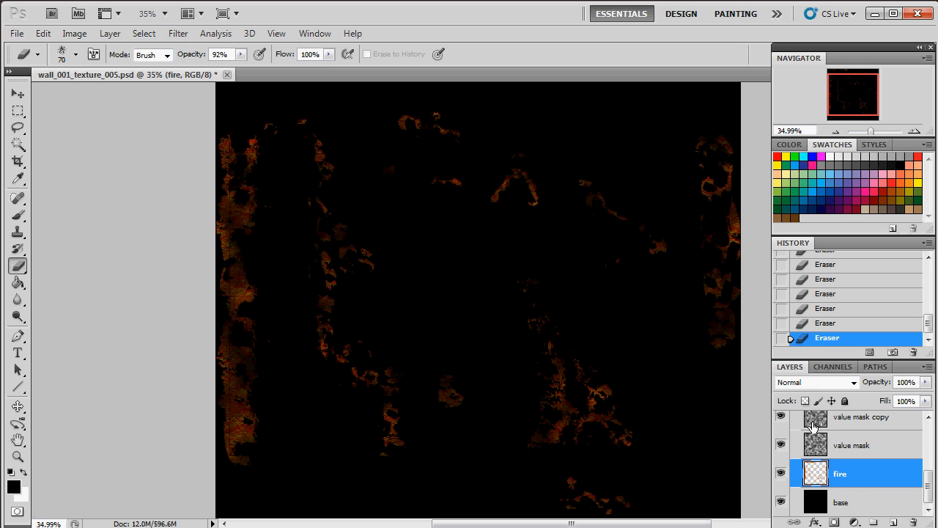
Step: Select the glow group and switch to Marmoset Toolbag to view the glow on the wall model
scroll(833, 483, up, 5)
click(811, 454)
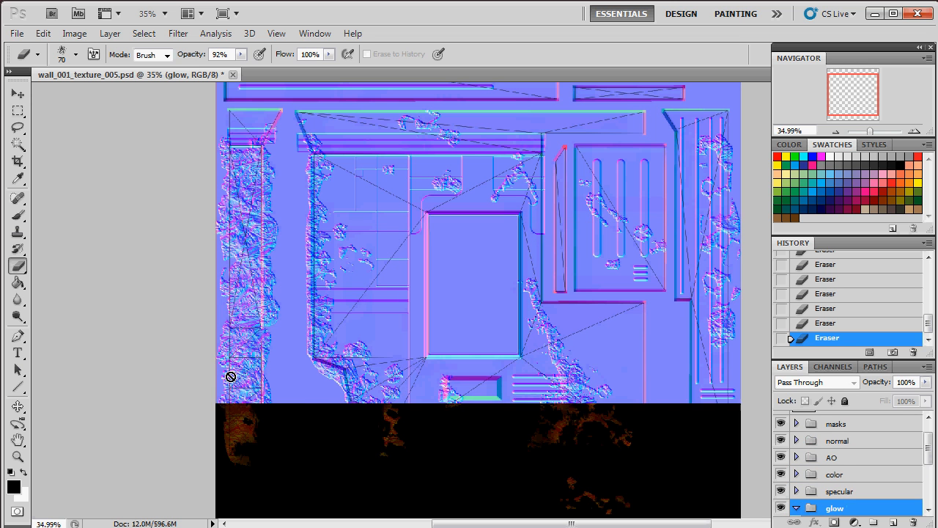
click(198, 527)
drag(480, 330, 545, 330)
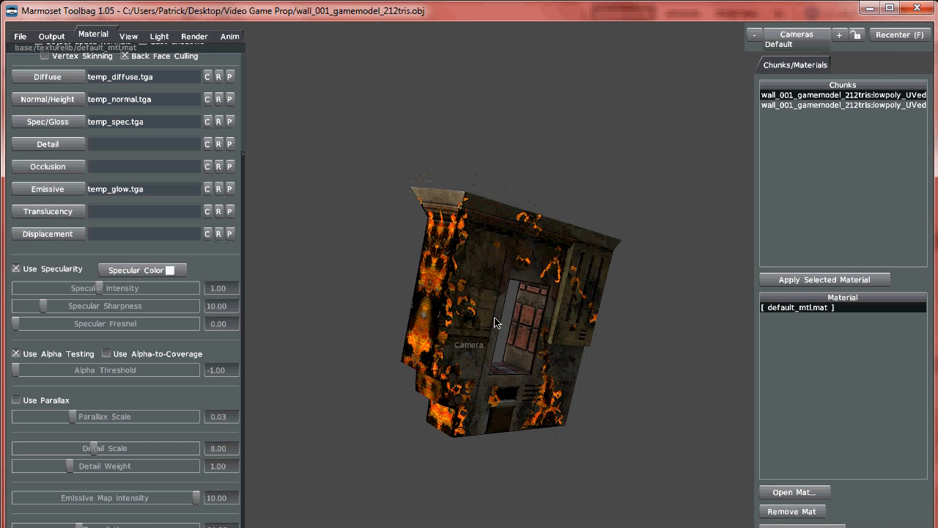
drag(452, 304, 456, 289)
Step: Lower the Emissive Map Intensity to 4.75 while checking the glow on the wall from several angles
drag(199, 498, 165, 498)
drag(394, 367, 577, 252)
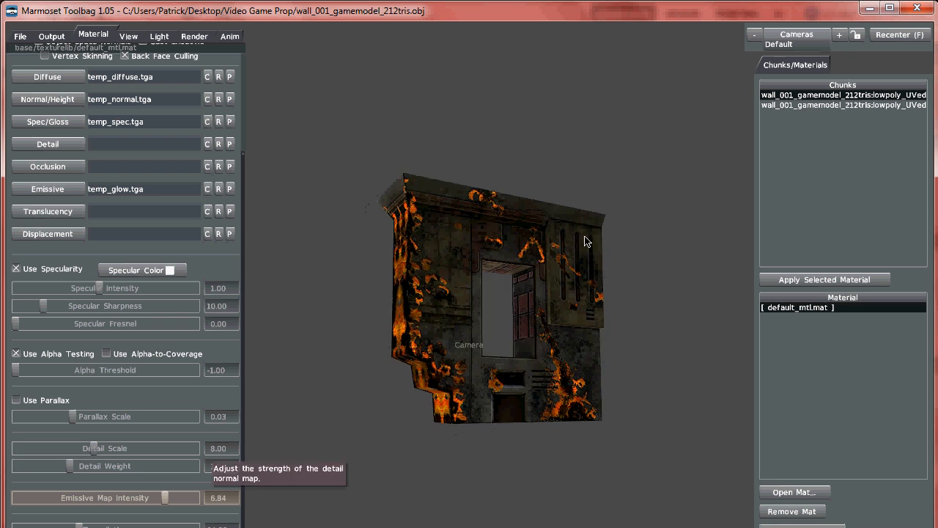
drag(407, 365, 91, 467)
drag(139, 498, 84, 498)
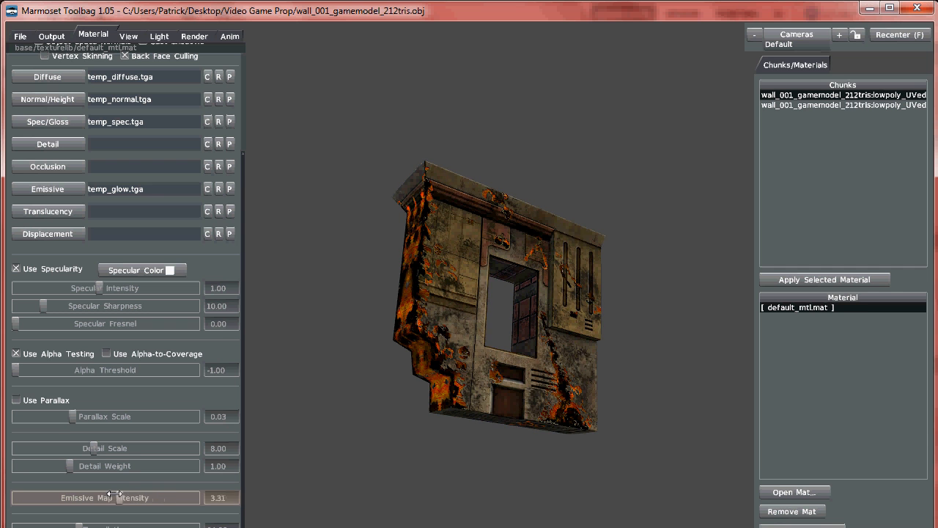
mouse_move(132, 494)
mouse_down()
mouse_move(171, 496)
mouse_move(115, 495)
mouse_move(136, 494)
mouse_move(120, 492)
mouse_move(137, 483)
mouse_up()
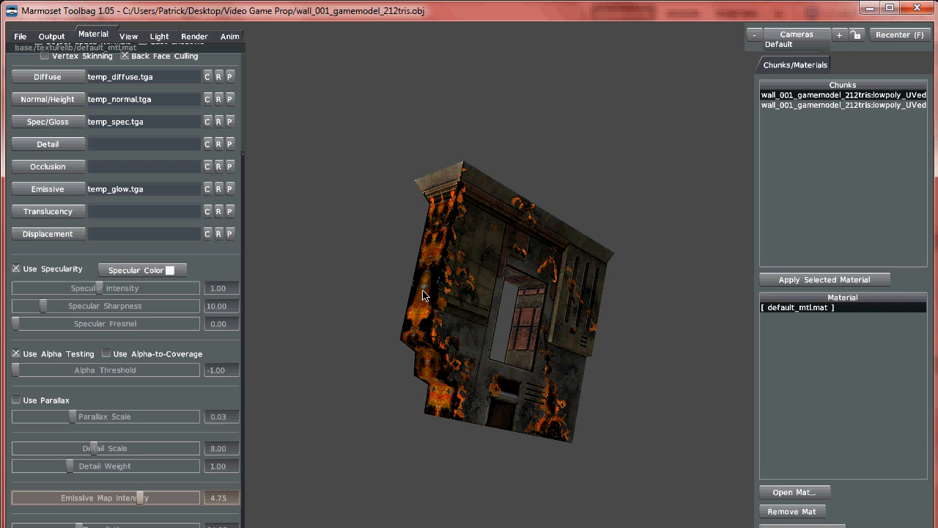
drag(536, 336, 553, 224)
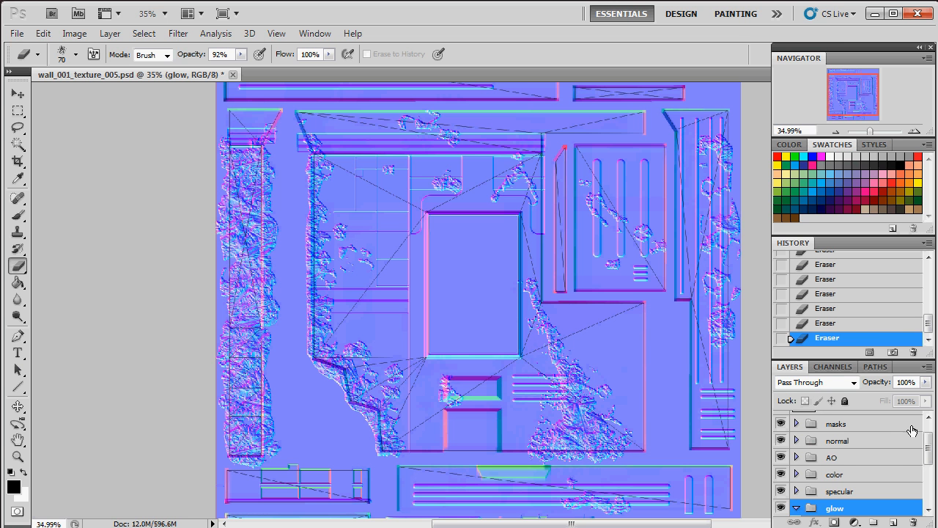
Step: Back in Photoshop, hide the masks, normal, AO, color and specular groups so the glow group can be seen
scroll(816, 451, up, 1)
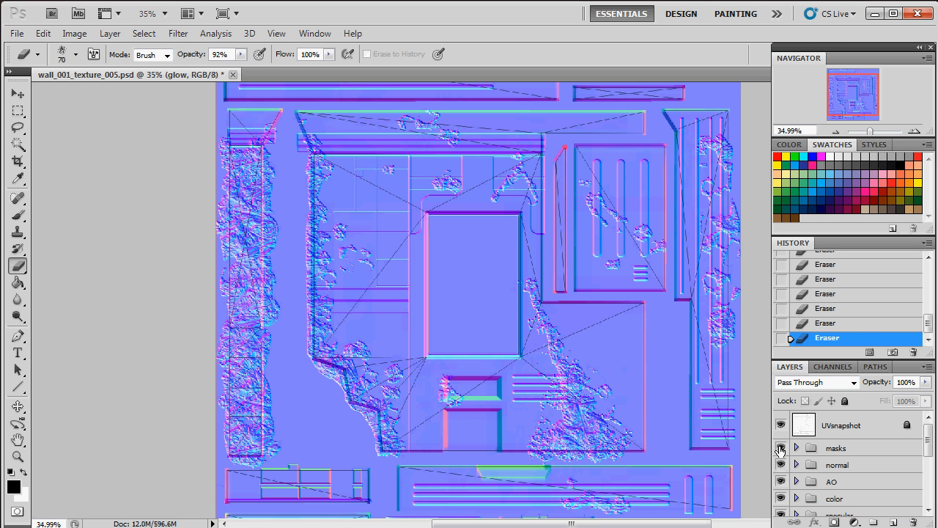
drag(781, 469, 781, 498)
scroll(805, 506, down, 5)
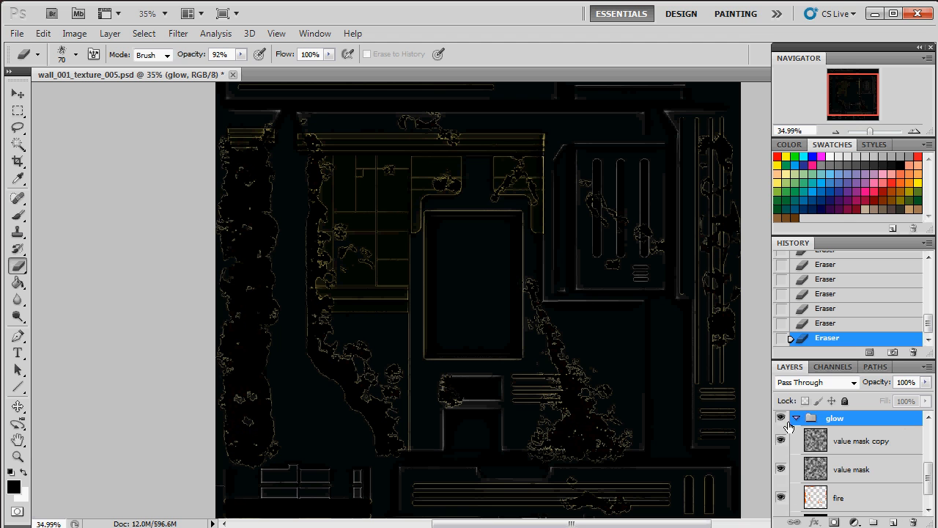
scroll(791, 440, up, 2)
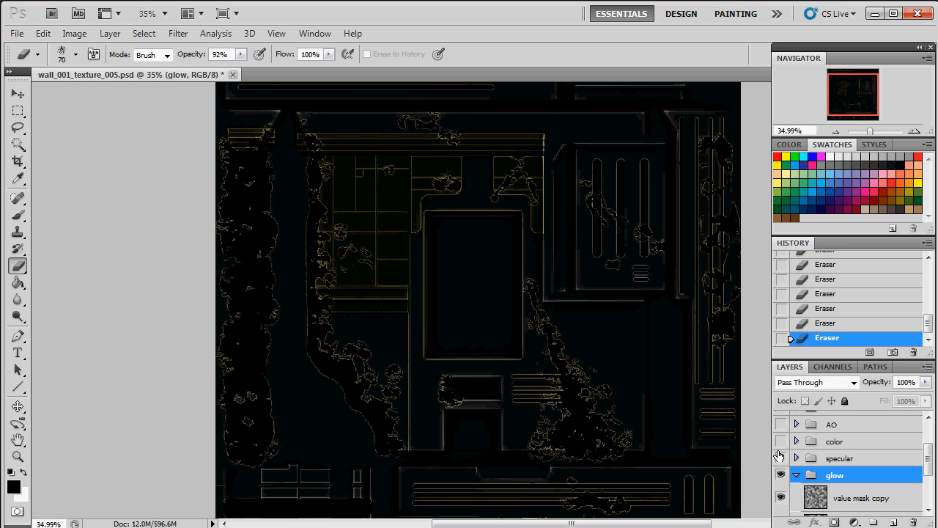
click(780, 457)
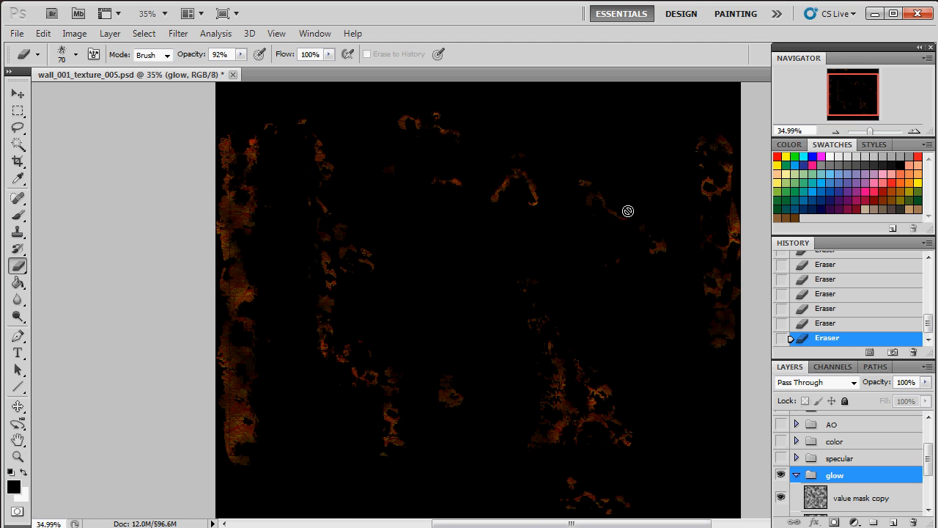
Step: Hide the value mask copy, value mask and base layers, leaving the fire layer showing at full brightness
drag(877, 133, 874, 136)
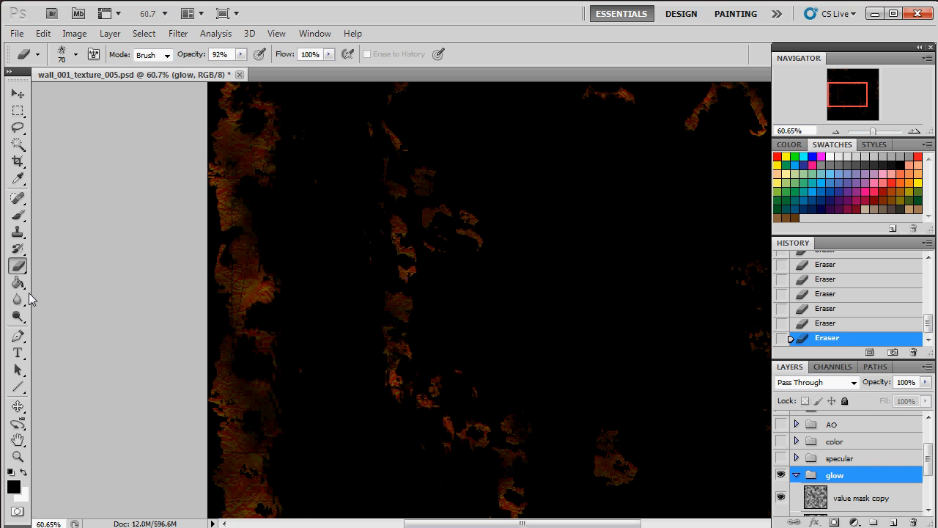
click(781, 498)
scroll(777, 462, down, 3)
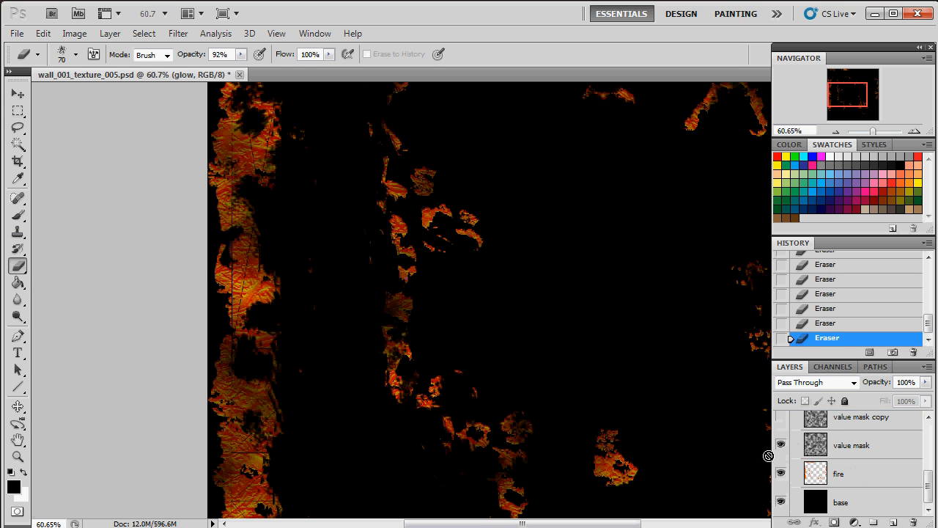
click(782, 453)
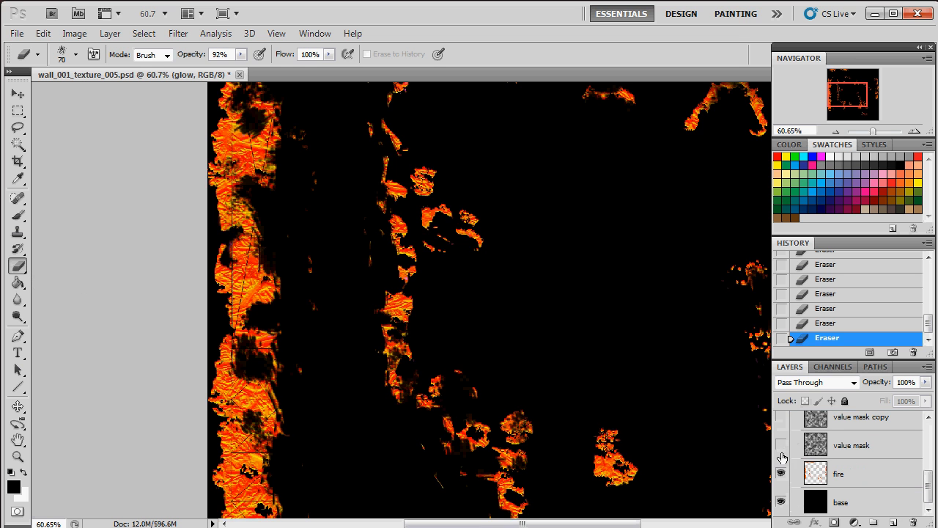
click(781, 502)
Step: On the fire layer, fill the gaps in the wide vertical strip from its middle to the bottom with a 150 px Clone Stamp
click(18, 232)
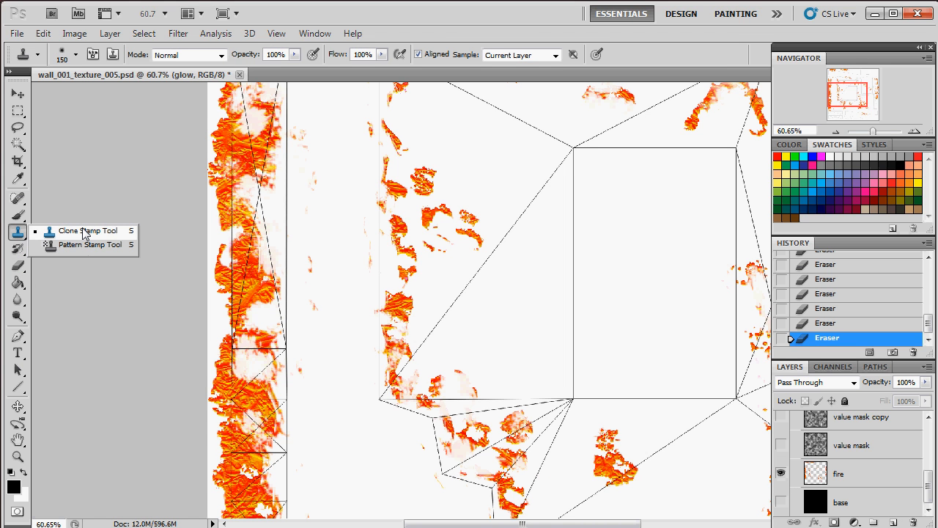
click(84, 232)
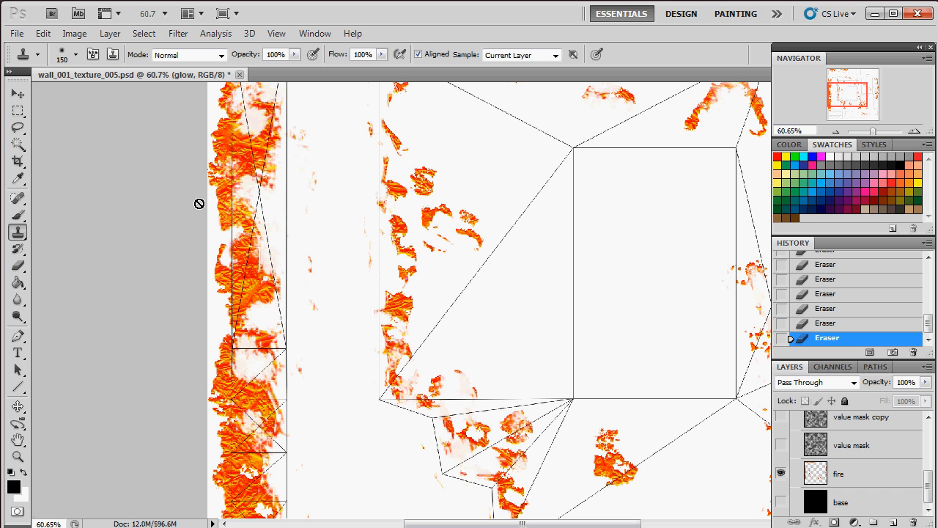
click(851, 483)
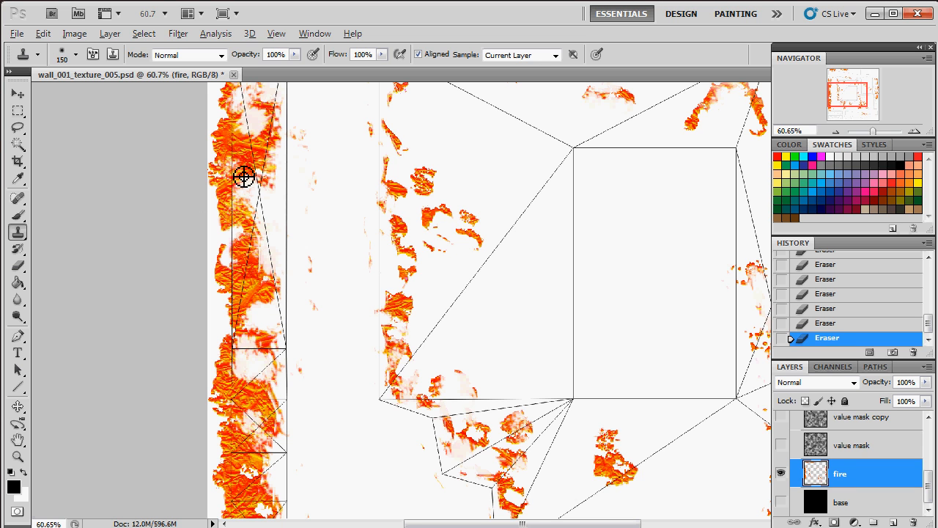
drag(248, 167, 258, 233)
mouse_move(257, 316)
mouse_down()
mouse_move(242, 351)
mouse_move(262, 387)
mouse_up()
drag(264, 390, 260, 396)
drag(249, 364, 262, 404)
scroll(256, 352, down, 3)
alt+click(285, 379)
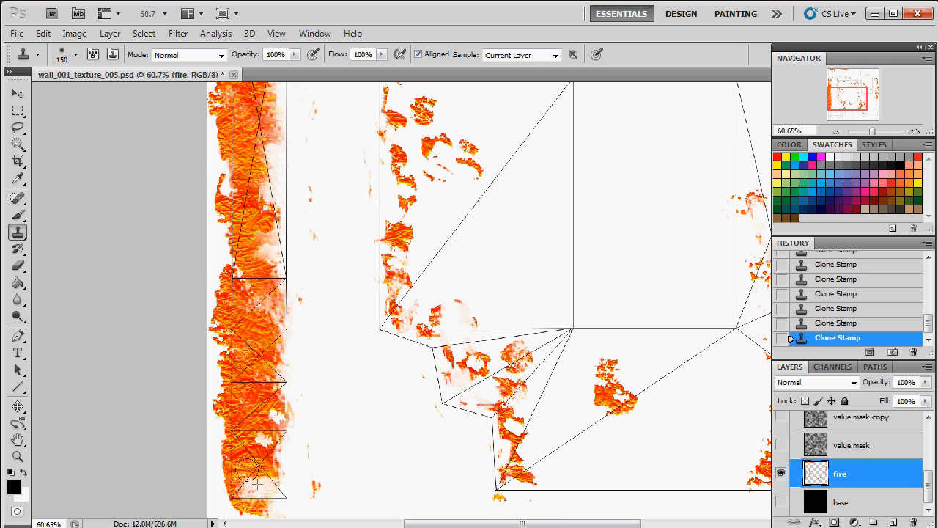
drag(257, 448, 258, 481)
Step: Clone fire over the faded gaps in the upper section of the wide vertical strip
scroll(261, 504, up, 7)
alt+click(254, 296)
mouse_move(258, 187)
mouse_down()
mouse_move(258, 253)
mouse_move(267, 253)
mouse_up()
drag(277, 332, 274, 393)
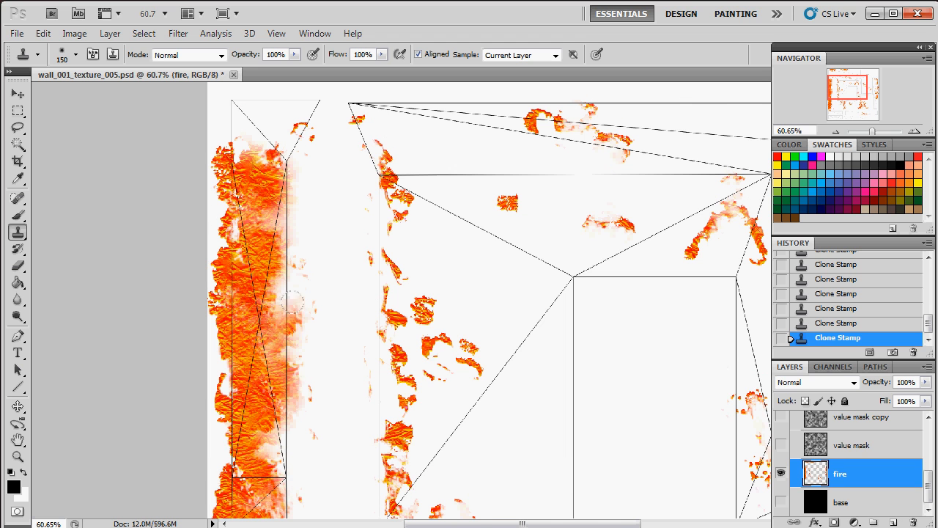
scroll(285, 317, down, 1)
alt+click(267, 234)
drag(271, 214, 275, 256)
Step: Clone fire over the remaining thin spots along the right edge and lower end of the wide vertical strip
scroll(253, 328, down, 1)
scroll(253, 328, down, 1)
alt+click(231, 385)
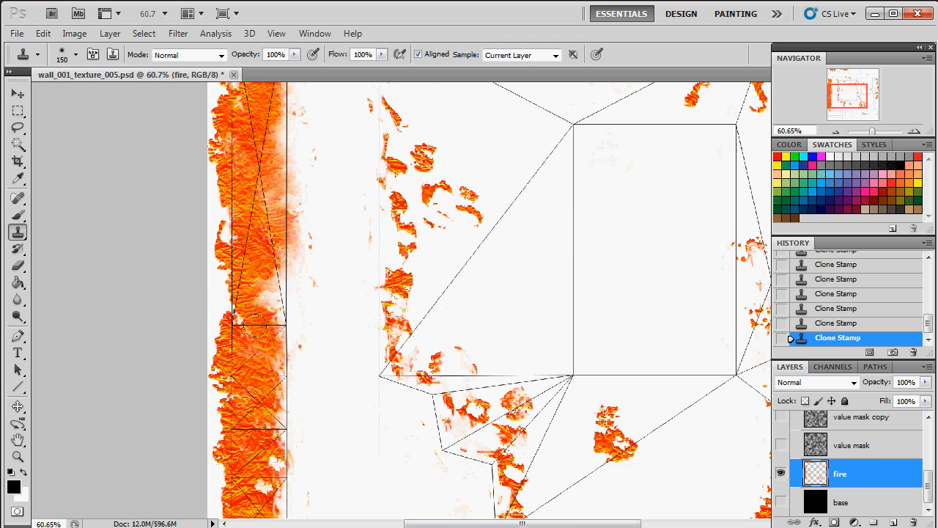
drag(260, 374, 280, 394)
scroll(371, 386, down, 4)
click(278, 386)
alt+click(247, 376)
click(261, 395)
click(269, 400)
scroll(452, 326, up, 3)
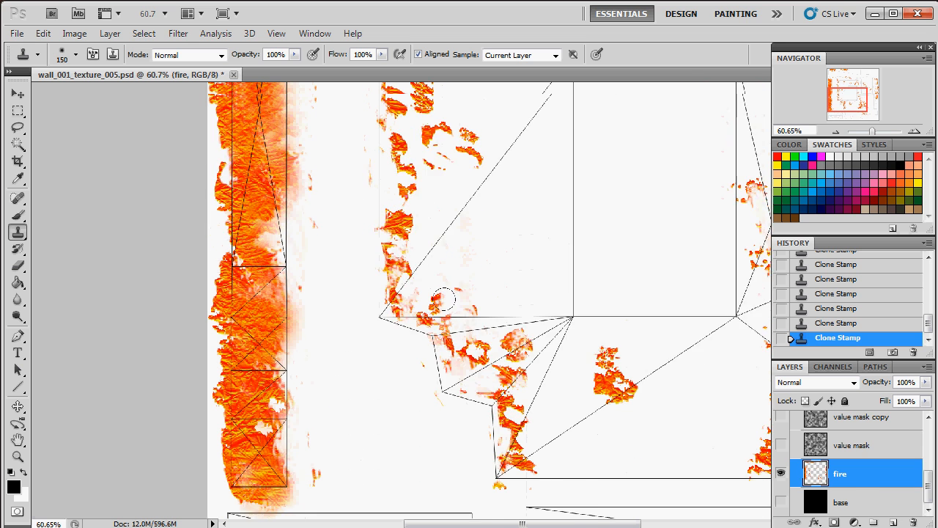
Step: Turn the value mask, value mask copy and base layers back on over the repaired fire
scroll(444, 299, up, 1)
click(781, 445)
click(781, 416)
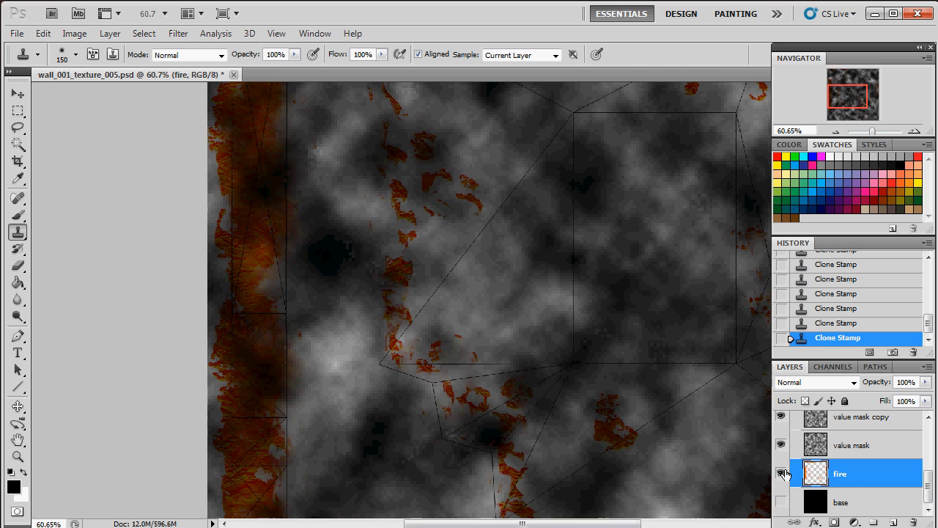
click(781, 501)
Step: Select the masks group and switch to Marmoset Toolbag to preview the repaired glow
scroll(818, 448, up, 3)
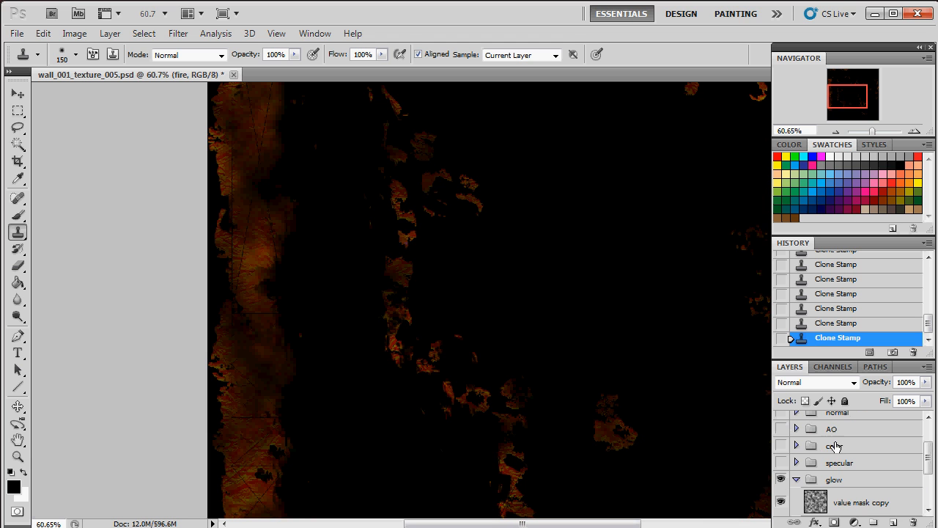
scroll(835, 464, up, 3)
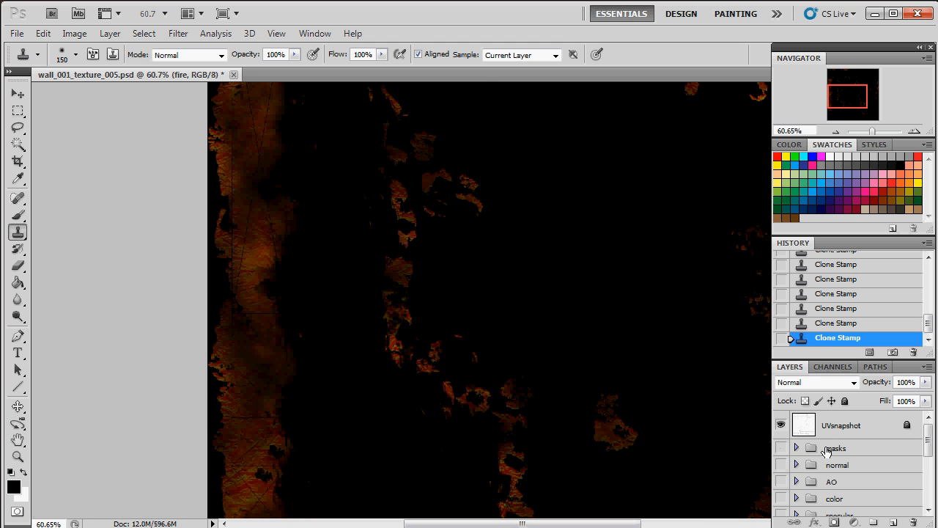
click(826, 450)
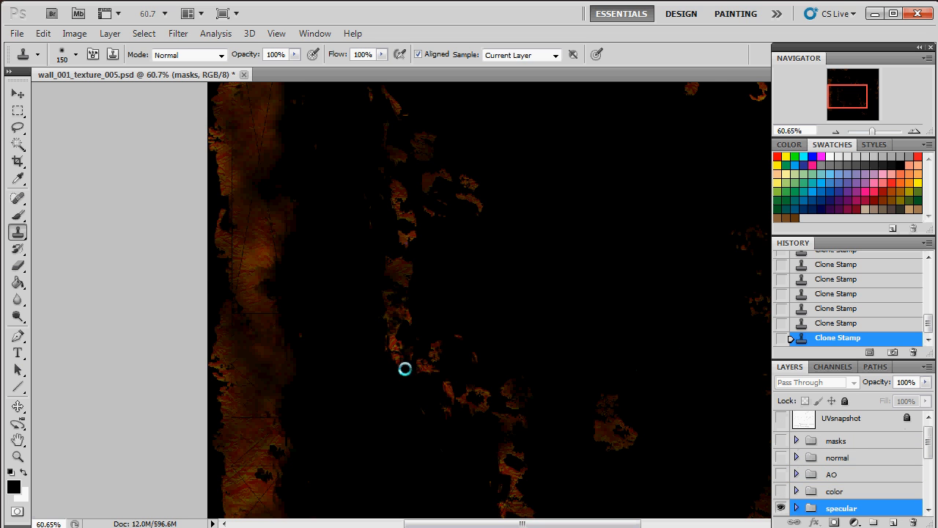
key(alt+Tab)
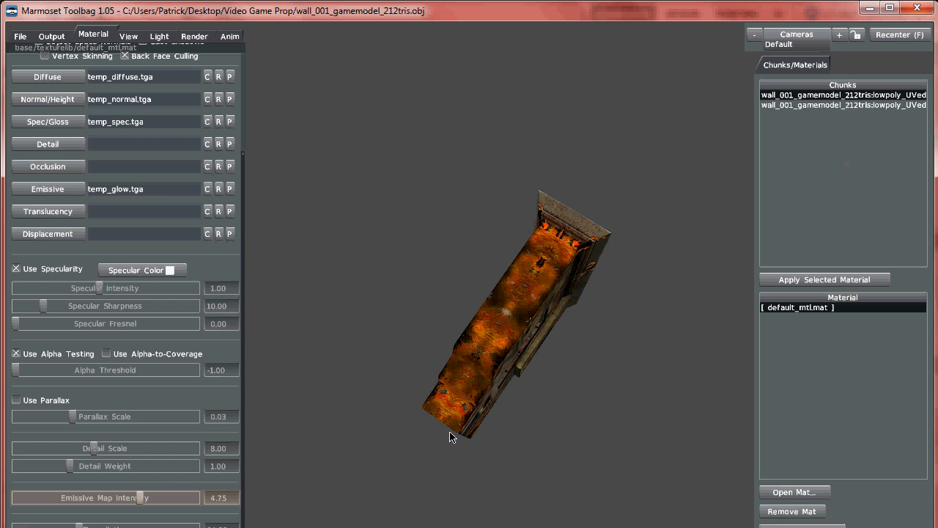
Step: Examine the fire glow on the wall model from different angles, both close up and from farther away
drag(604, 348, 430, 134)
scroll(561, 303, up, 5)
scroll(522, 313, down, 5)
scroll(580, 471, up, 8)
scroll(492, 191, up, 5)
scroll(430, 134, down, 8)
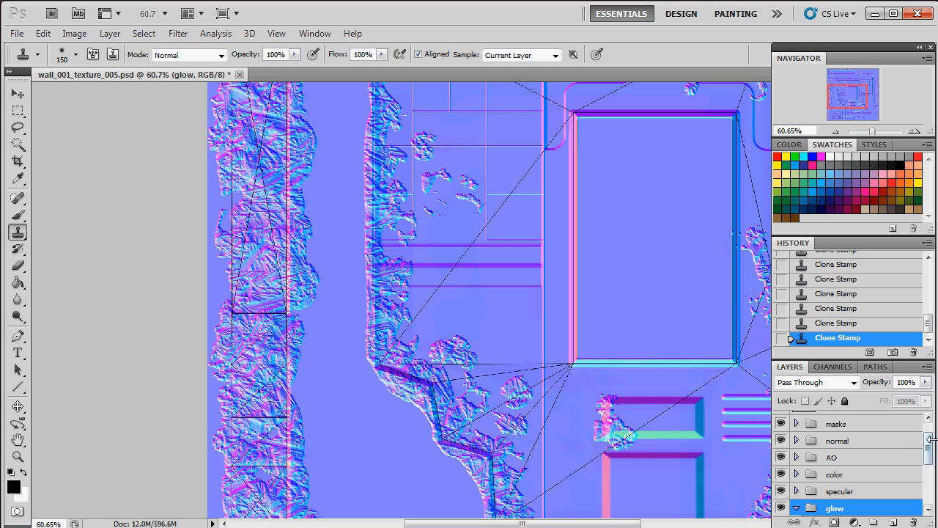
Step: Switch to Marmoset Toolbag, rotate the wall model with the mesh turntable at 17.59, and reset the mesh rotation
drag(928, 444, 933, 478)
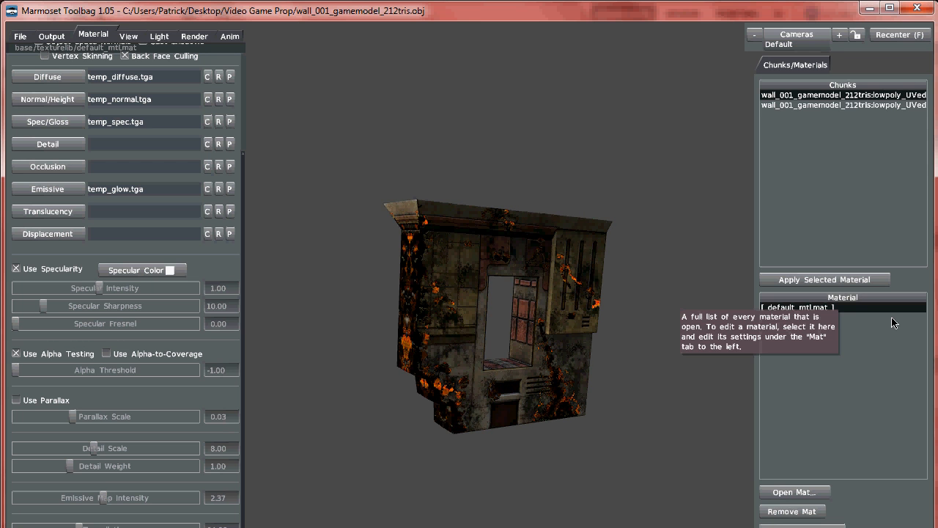
drag(571, 331, 554, 370)
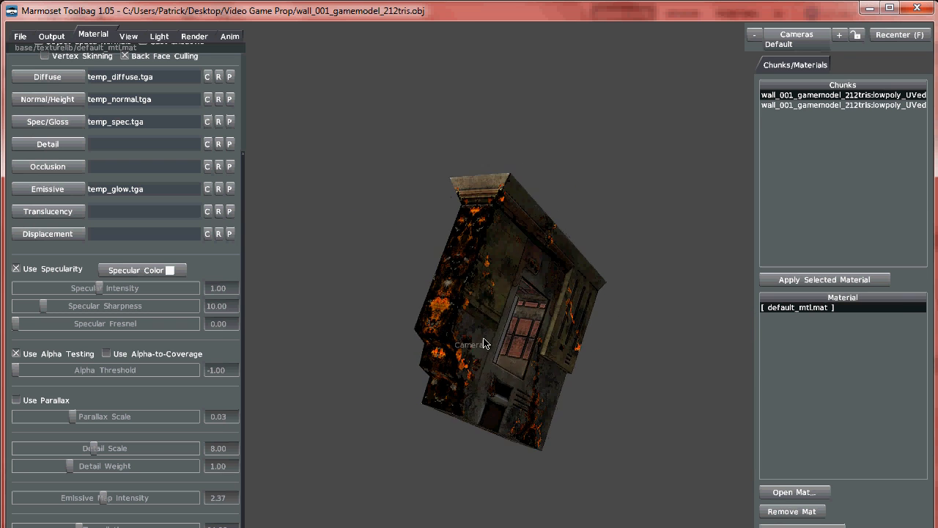
drag(578, 242, 577, 150)
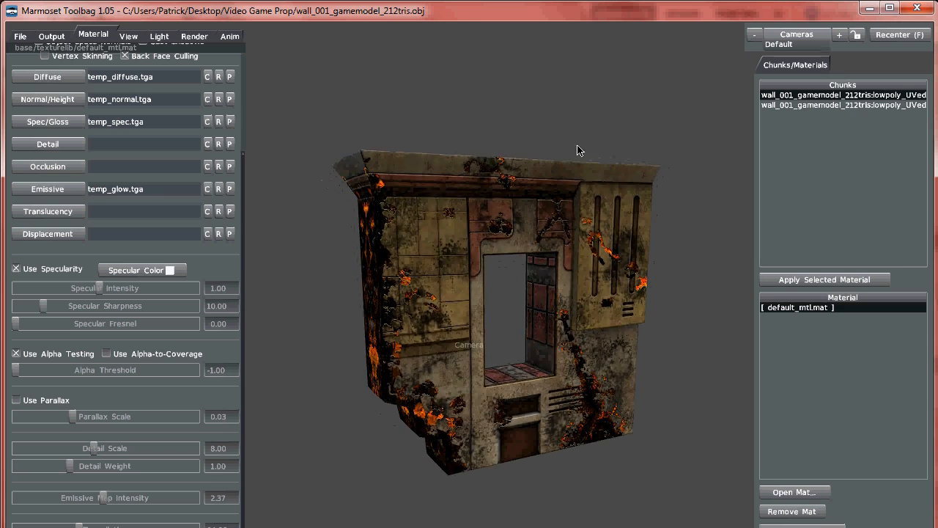
click(128, 37)
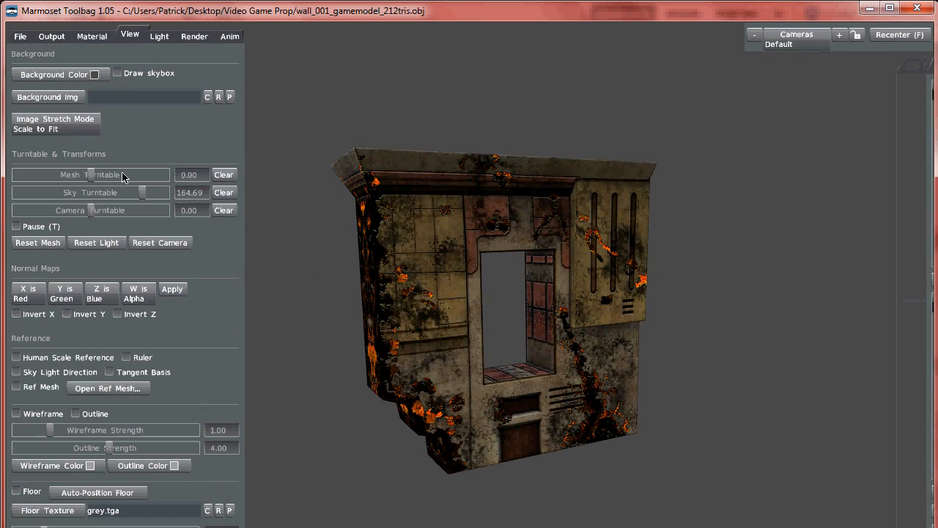
drag(96, 176, 108, 176)
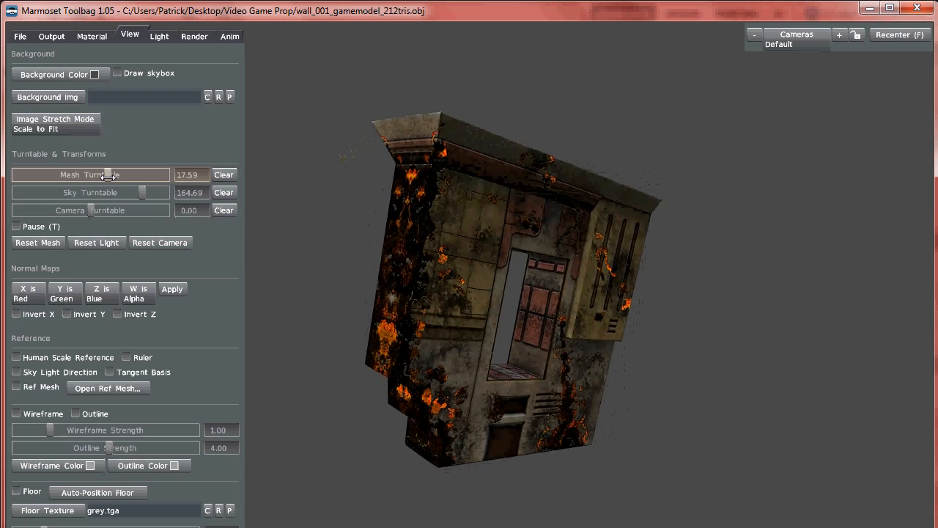
click(45, 246)
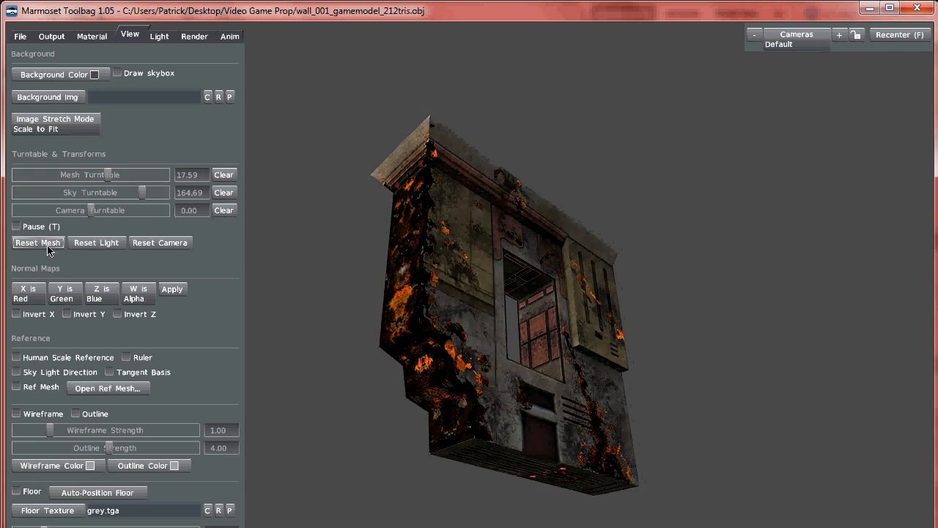
drag(622, 234, 570, 269)
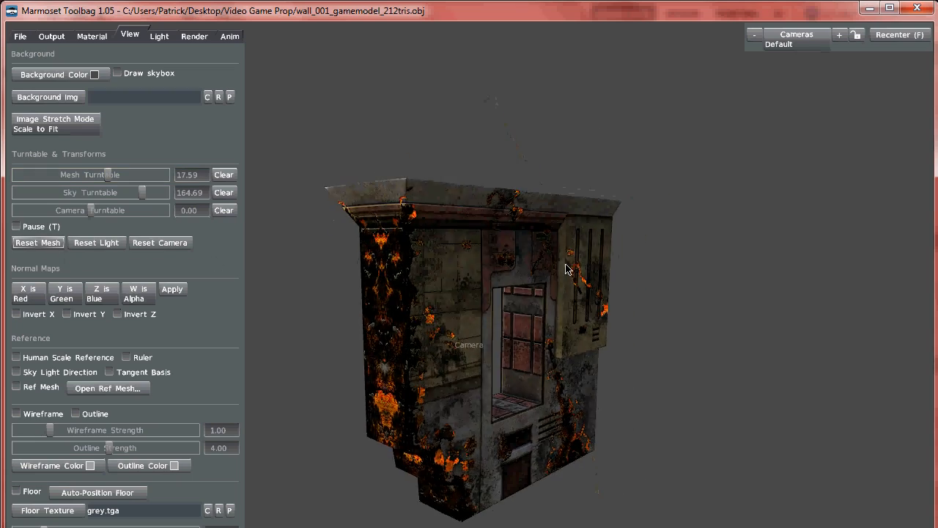
Step: Set the sky turntable to -72.07 and the mesh turntable to 10.72
drag(136, 193, 61, 196)
drag(110, 175, 115, 174)
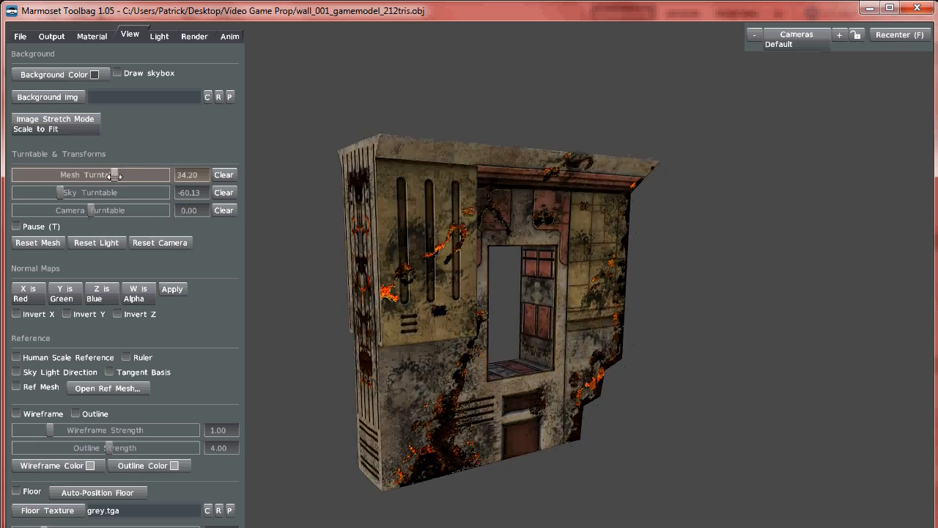
drag(61, 192, 56, 193)
drag(115, 174, 104, 177)
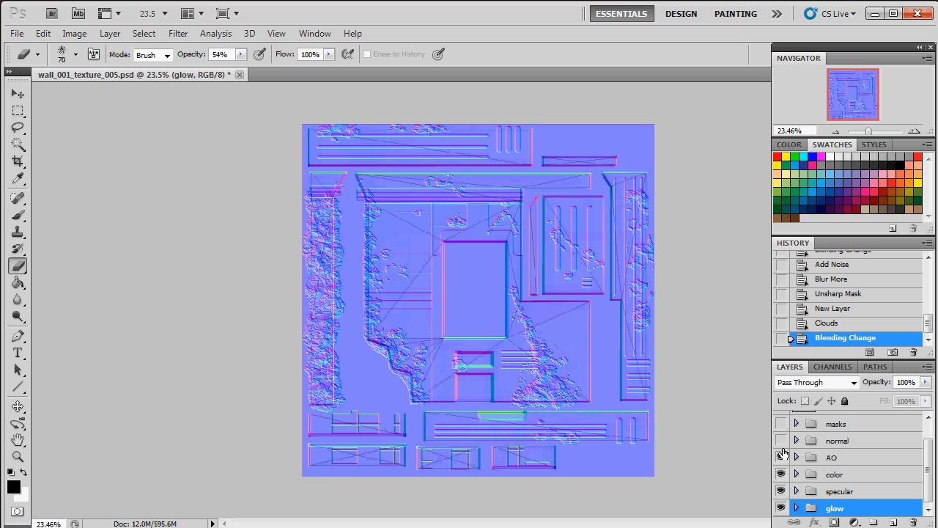
Step: In Photoshop, hide the AO, color and specular groups, expand the glow group and hide its base layer
click(782, 457)
click(782, 474)
click(783, 491)
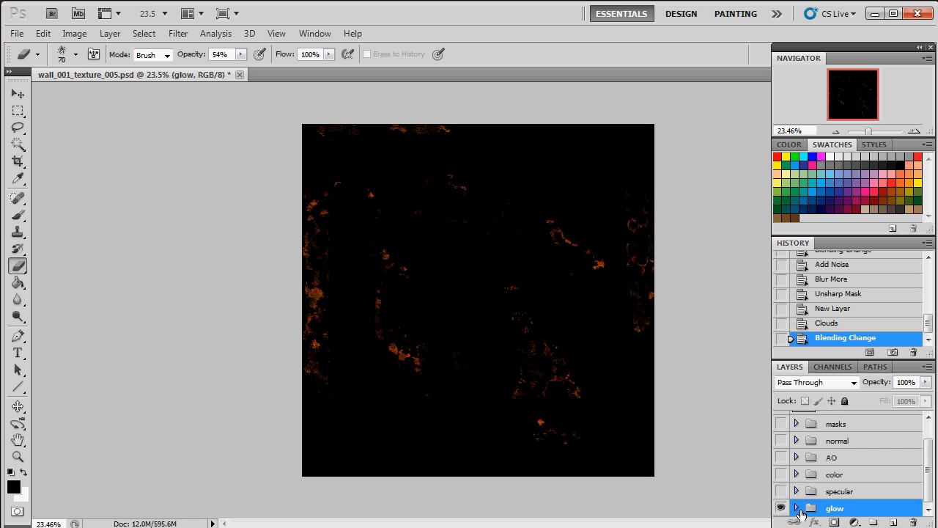
click(796, 508)
click(782, 503)
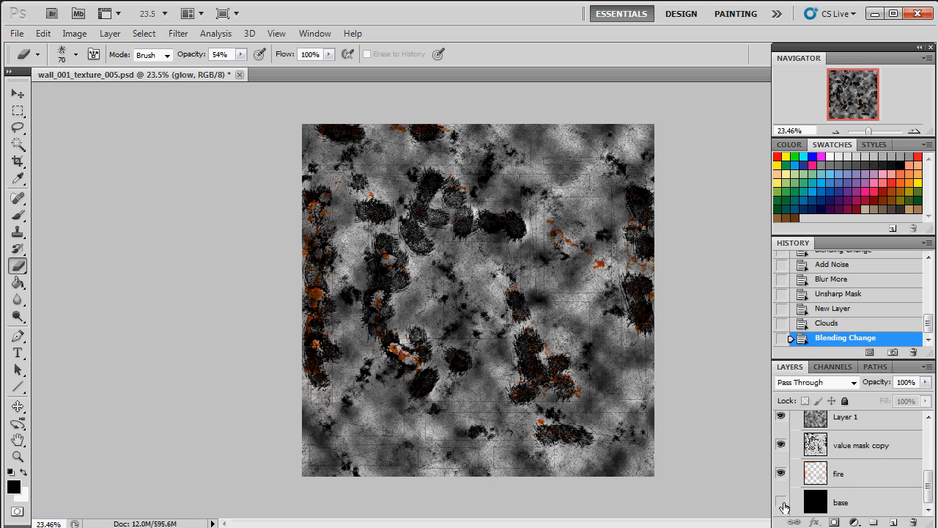
Step: Soften the value mask copy layer in the glow group with the Blur More filter
scroll(814, 458, up, 2)
click(856, 500)
alt+click(781, 501)
alt+click(781, 502)
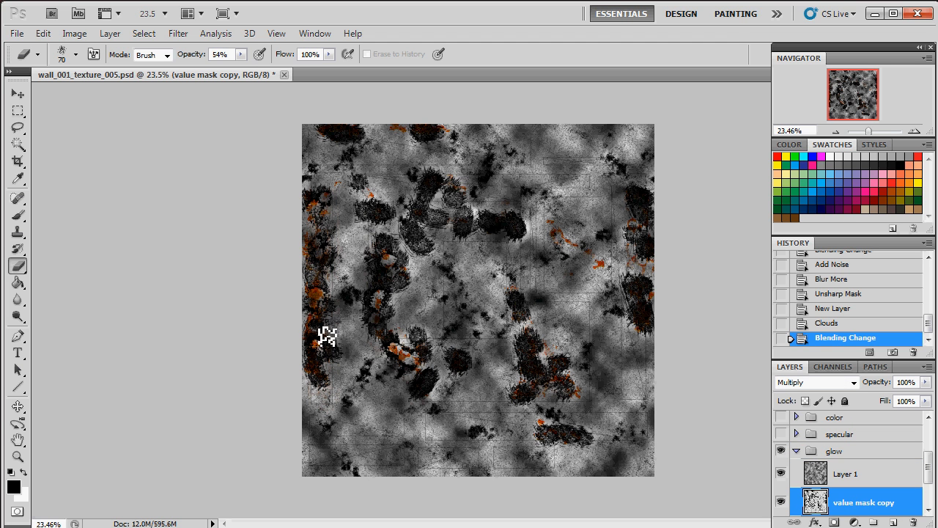
drag(868, 132, 839, 89)
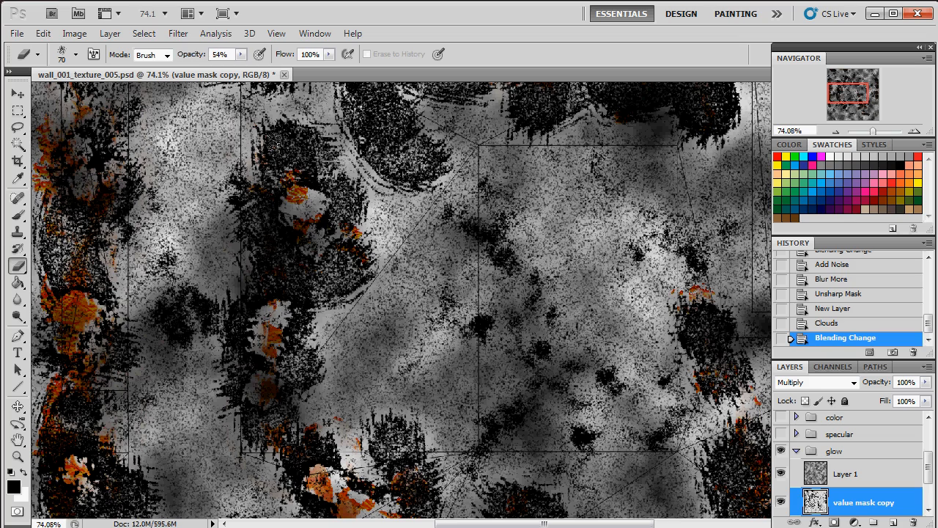
click(179, 35)
mouse_move(322, 167)
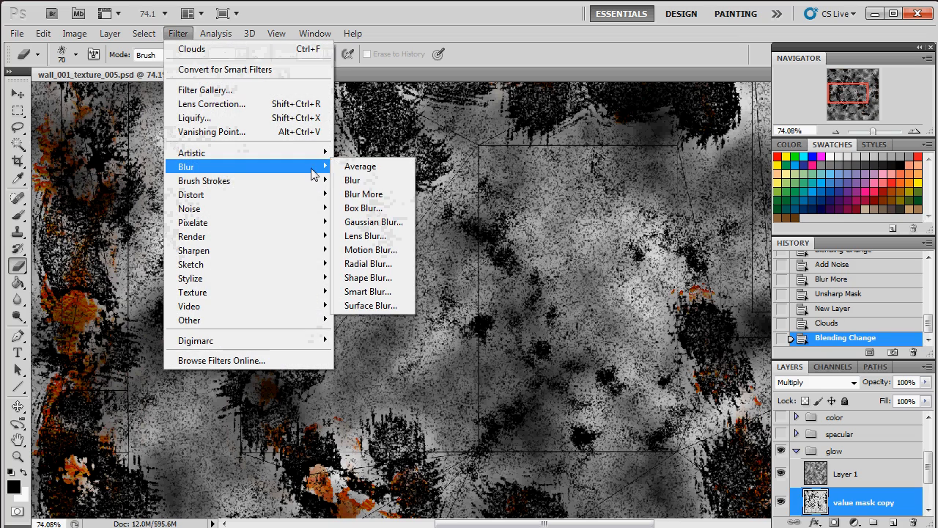
click(376, 196)
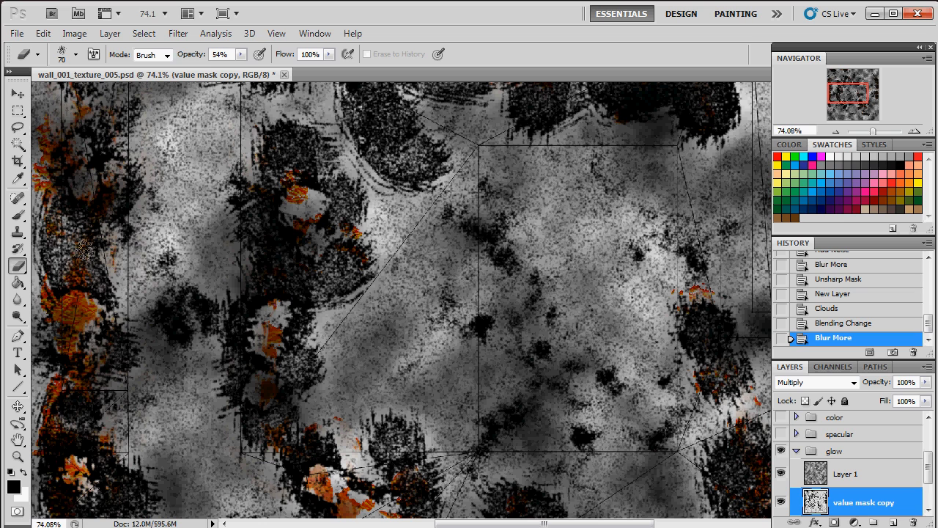
Step: Compare the blurred mask with and without Layer 1, and turn the base layer back on
click(780, 475)
click(781, 474)
click(780, 474)
click(780, 475)
drag(875, 136, 870, 137)
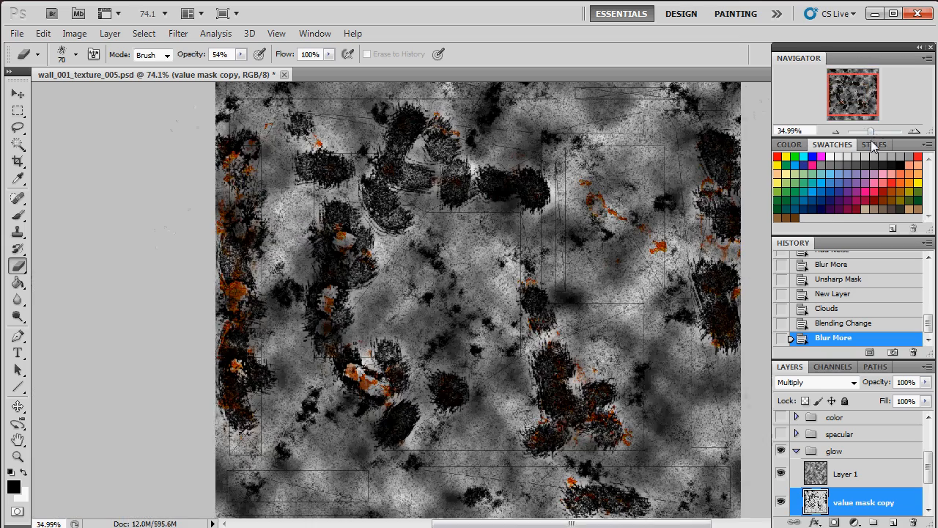
scroll(823, 455, down, 2)
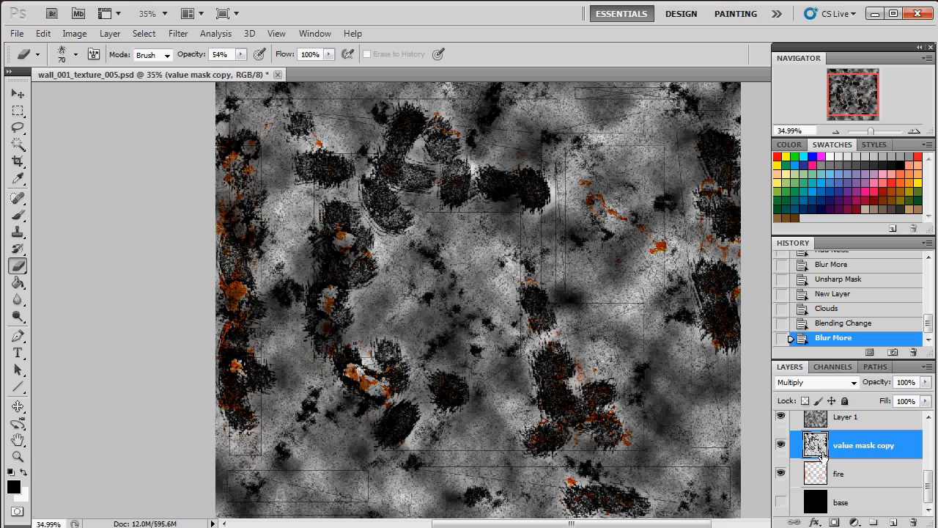
click(781, 503)
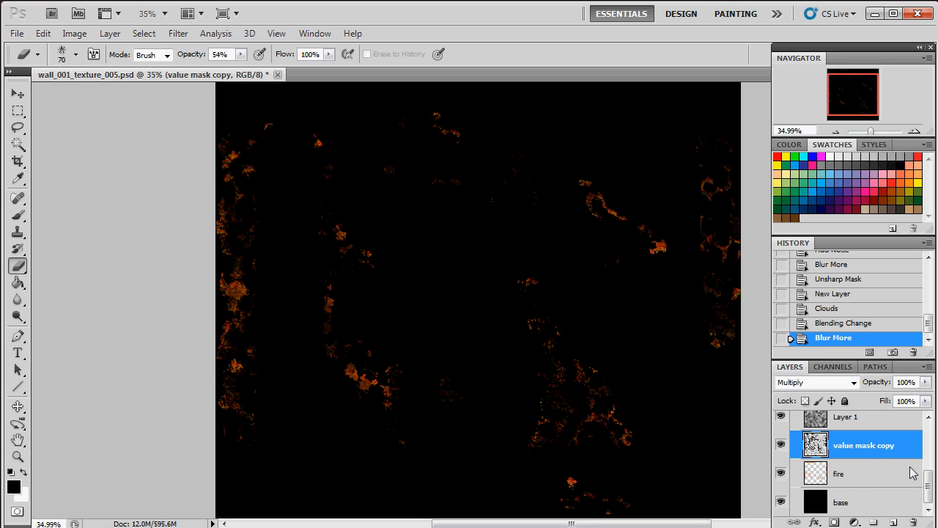
Step: Collapse the glow group and switch to Marmoset Toolbag to preview the wall model
scroll(928, 484, up, 2)
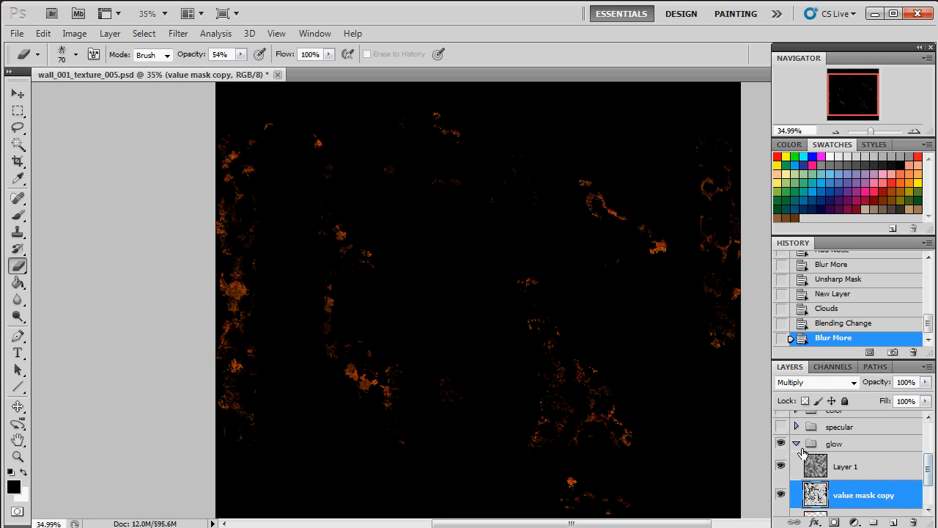
click(796, 446)
mouse_move(927, 472)
mouse_down()
mouse_move(929, 484)
mouse_move(927, 447)
mouse_move(927, 484)
mouse_up()
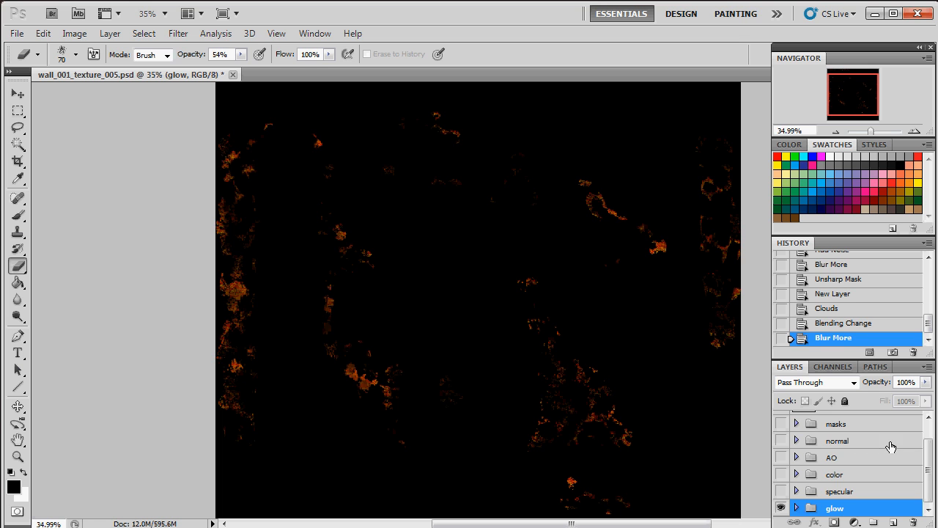
mouse_move(929, 484)
mouse_down()
mouse_move(927, 440)
mouse_move(929, 498)
mouse_up()
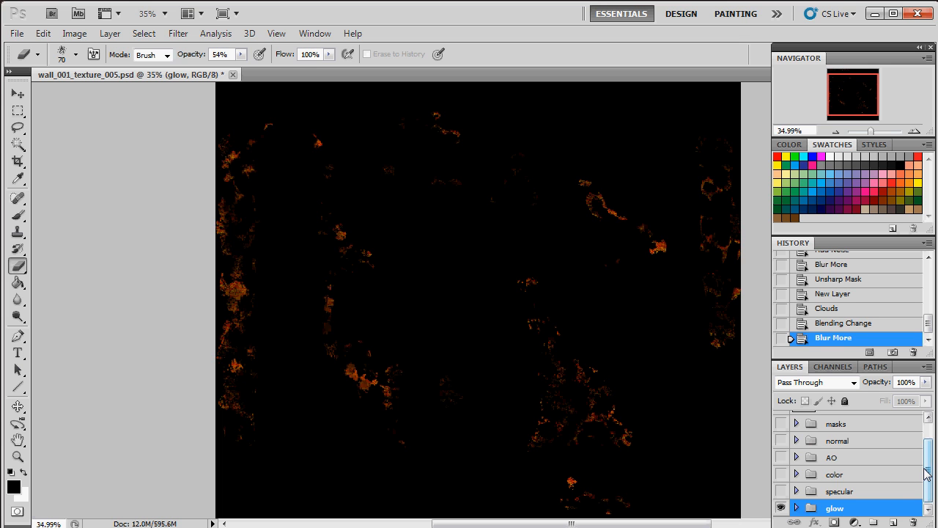
drag(933, 478, 928, 468)
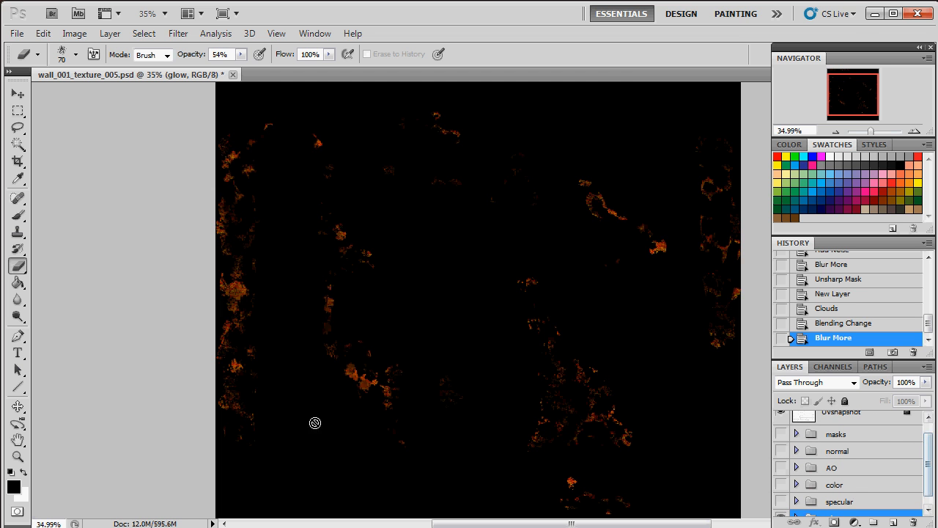
click(104, 527)
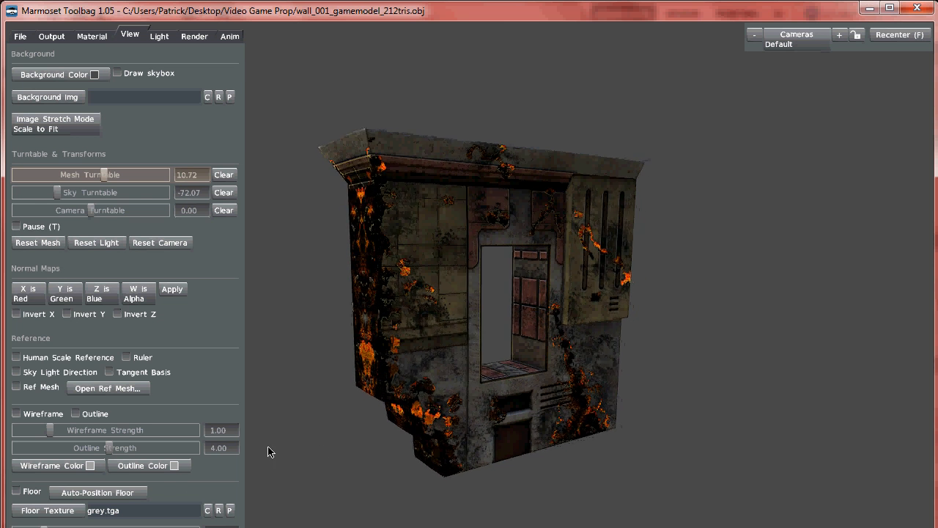